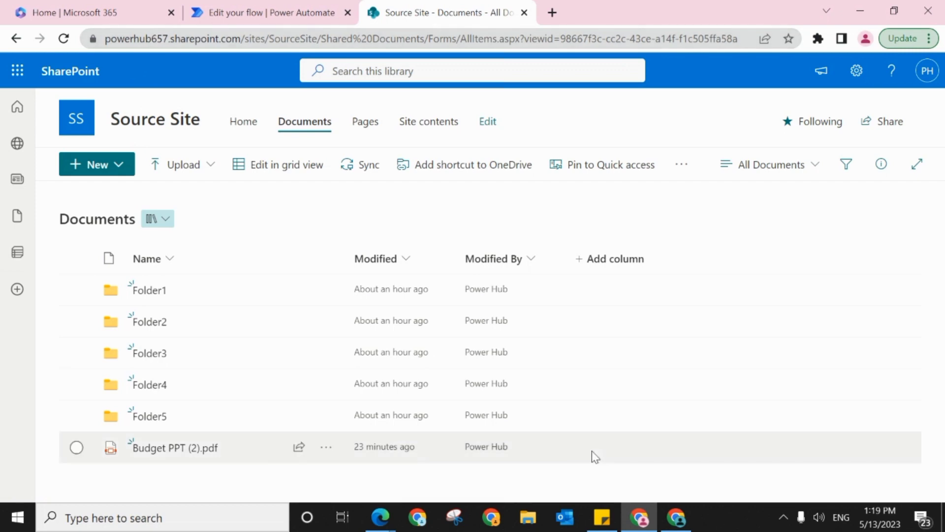
# Step: Compare the Documents libraries of the Destination Site and the Source Site, ending on the Source Site
pyautogui.click(672, 515)
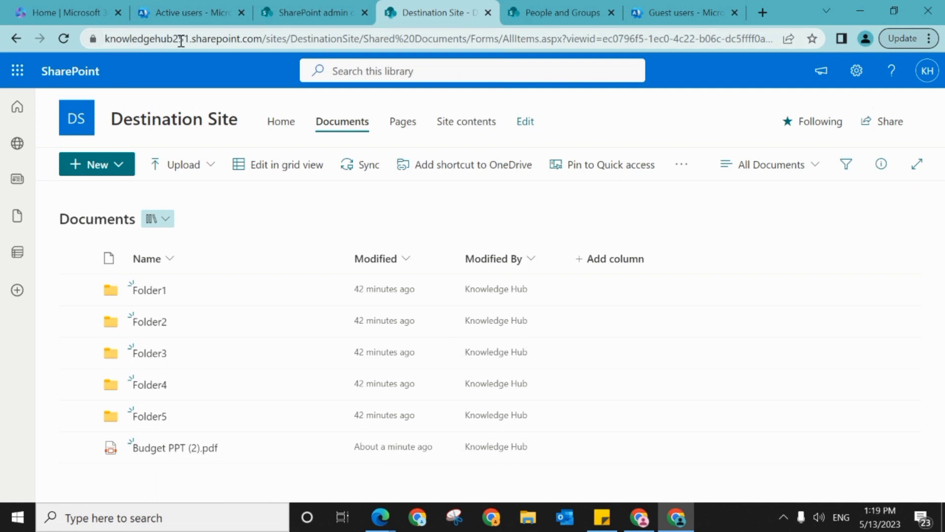
pyautogui.click(646, 522)
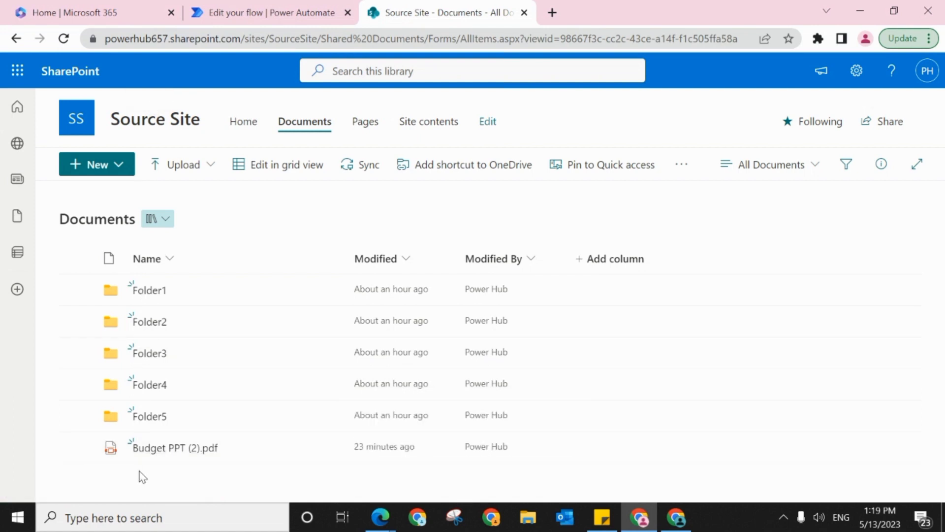
pyautogui.click(676, 518)
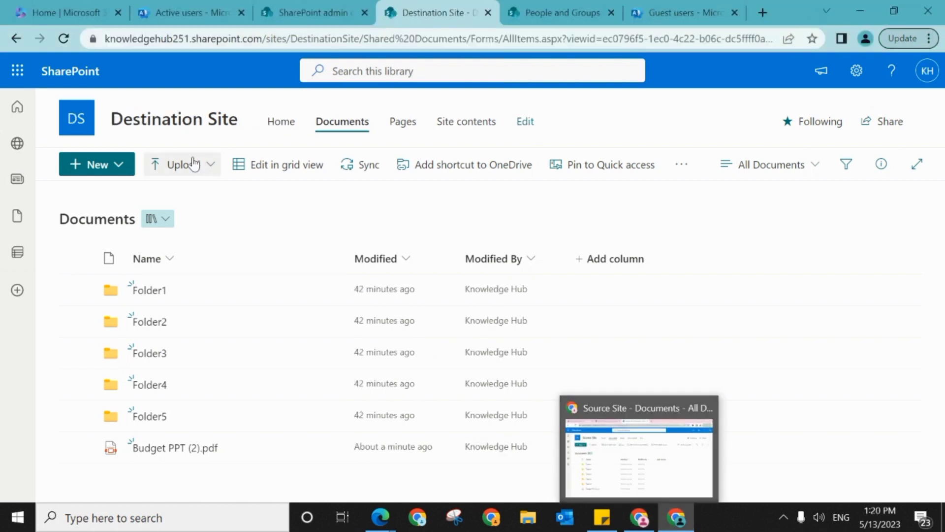
pyautogui.click(632, 521)
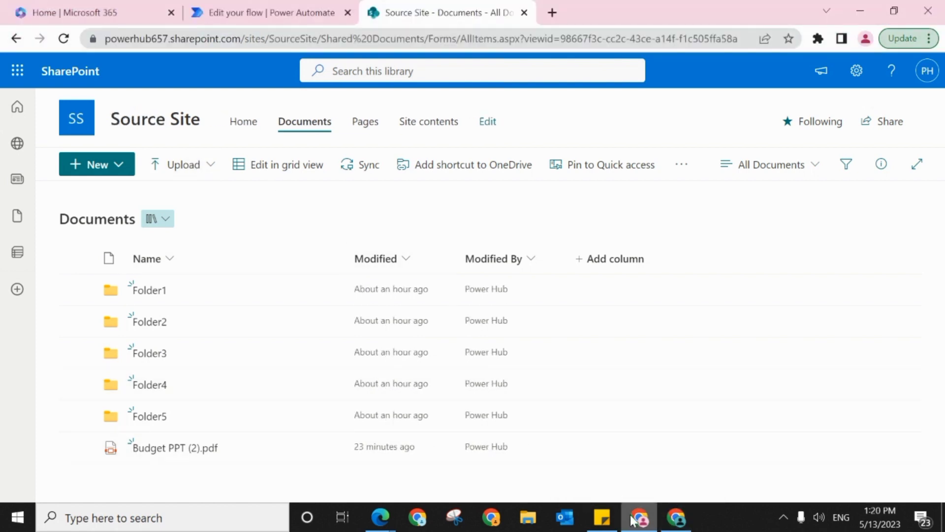
# Step: Create a Word document in the Source Site's Documents library containing the text "testing", and close it
pyautogui.click(119, 172)
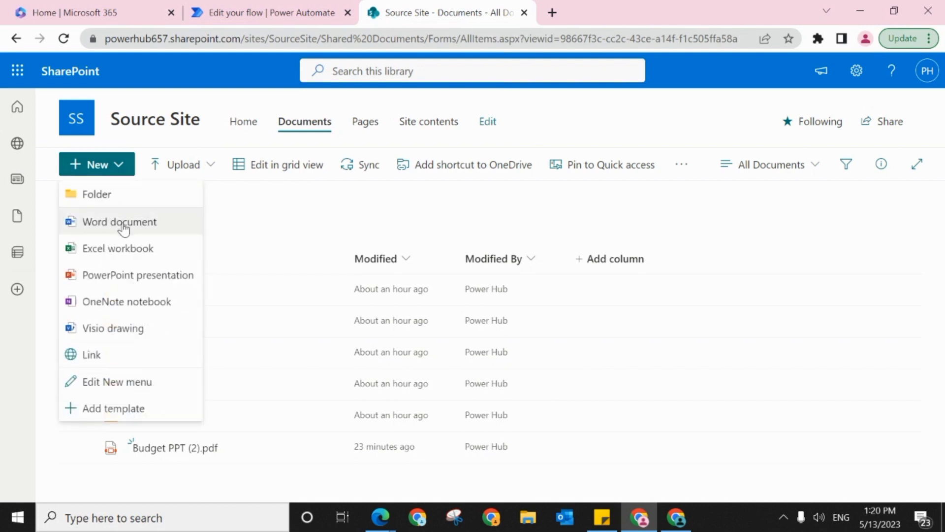
pyautogui.click(120, 223)
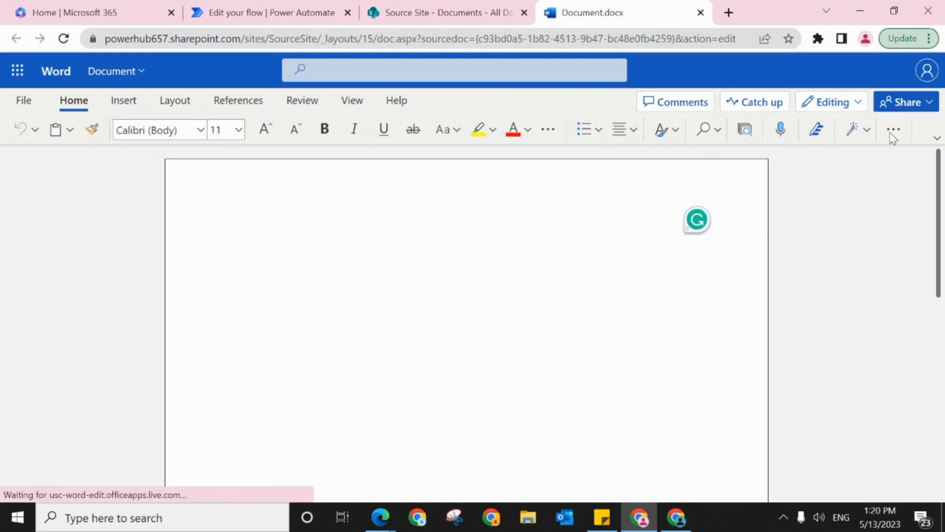
pyautogui.write('t')
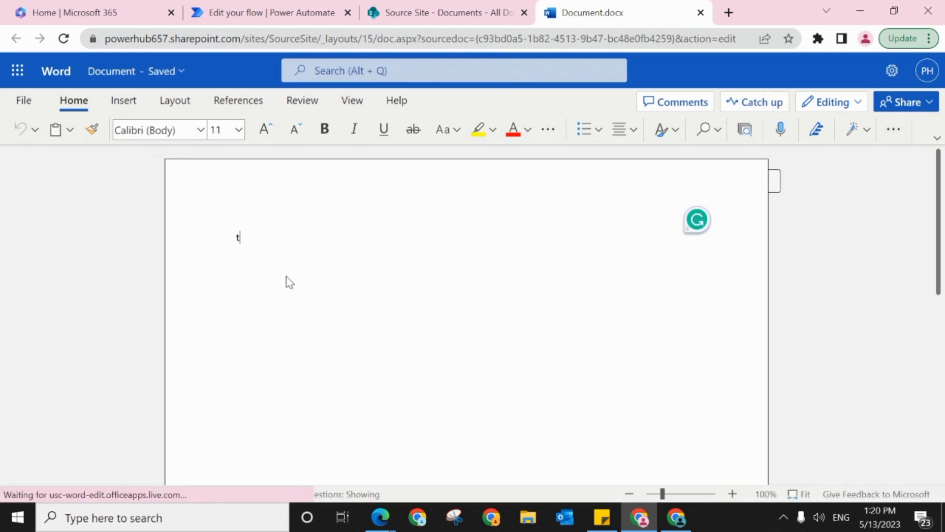
pyautogui.write('esting')
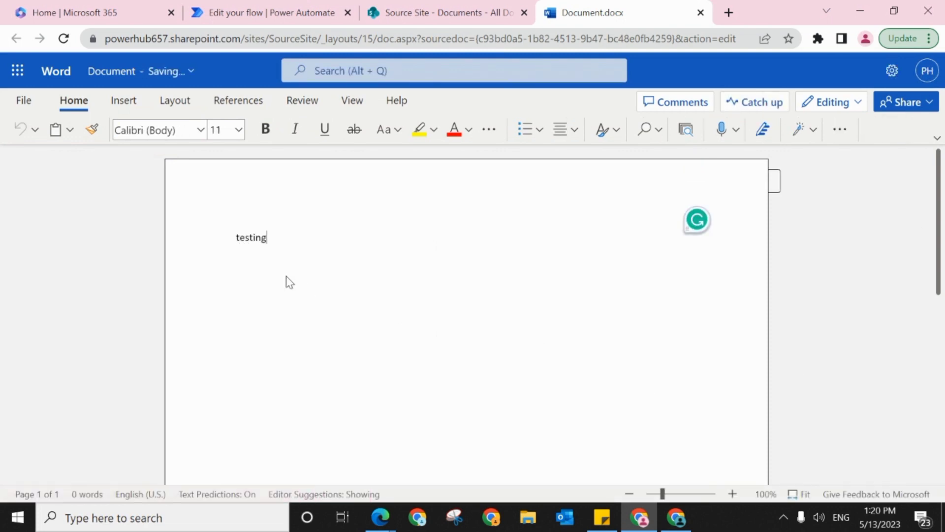
pyautogui.click(701, 14)
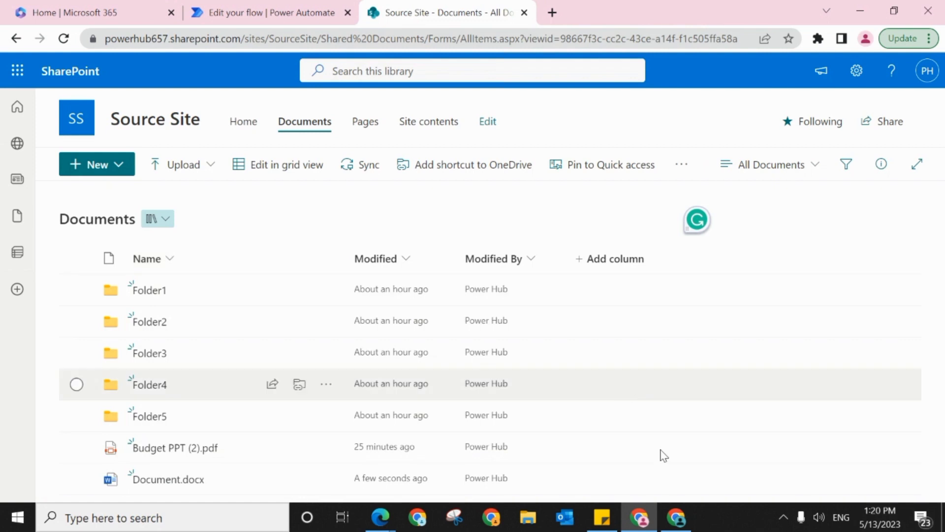
# Step: Switch to the Destination Site's Documents library and reload it to check for the copied document
pyautogui.moveTo(676, 521)
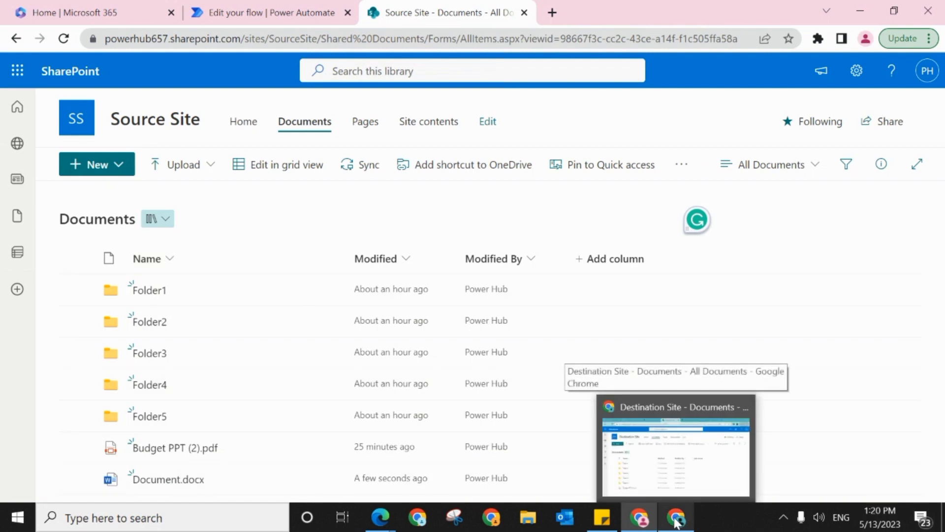
pyautogui.click(676, 521)
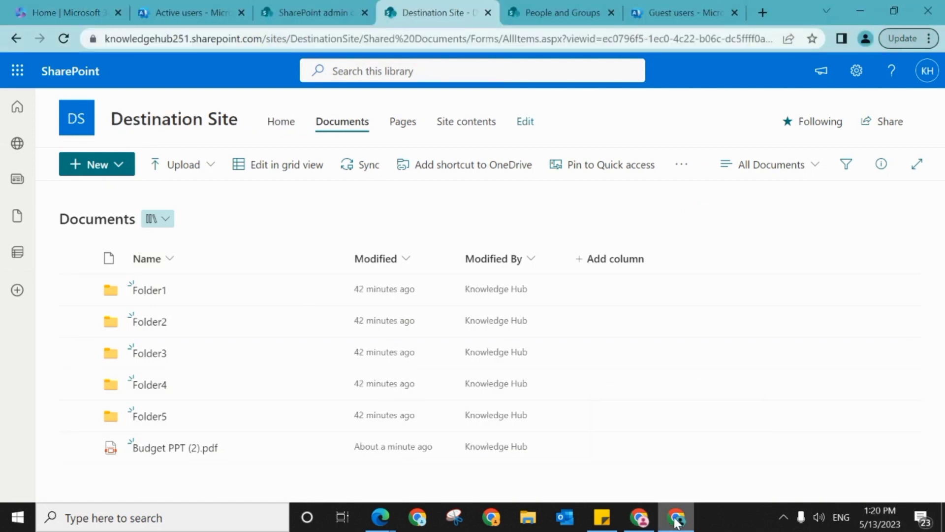
pyautogui.click(64, 38)
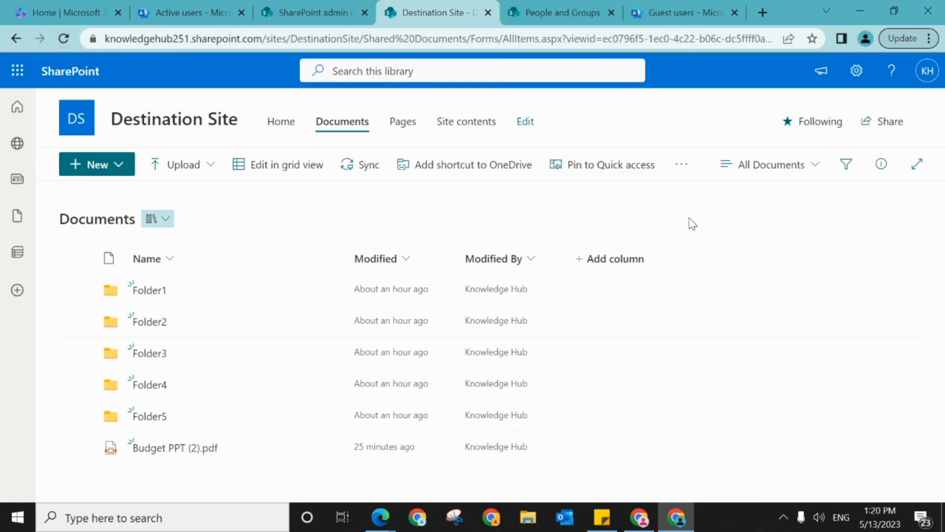
pyautogui.click(64, 40)
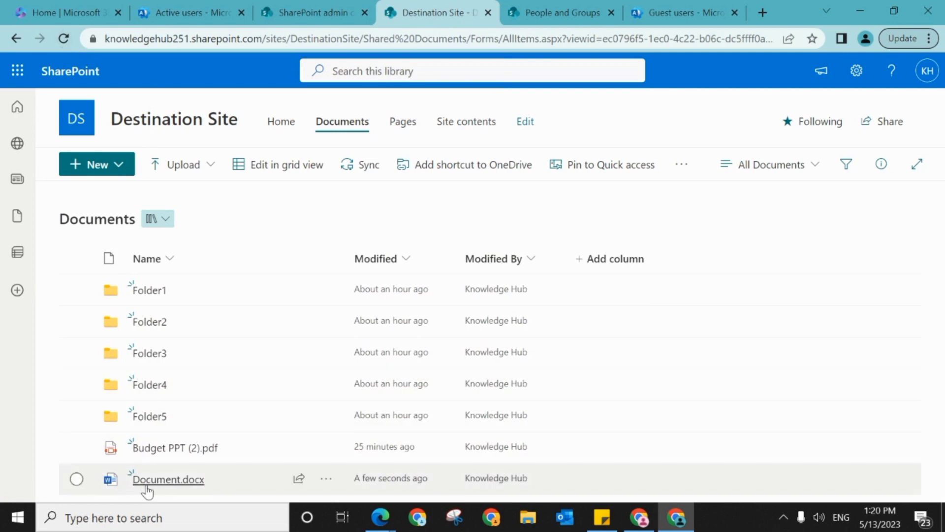
# Step: Open Document.docx from the Destination Site to check its content, dismissing the privacy notice, and close it
pyautogui.moveTo(146, 487)
pyautogui.click(165, 480)
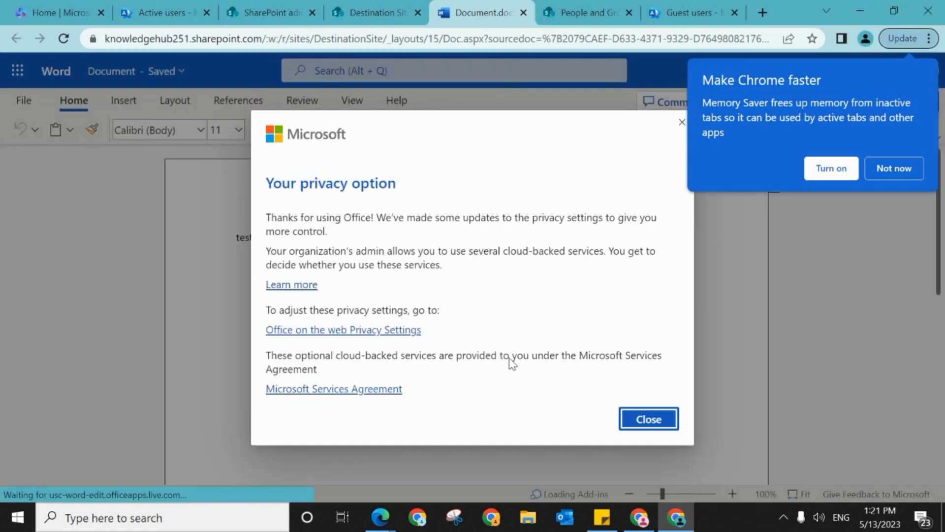
pyautogui.click(643, 416)
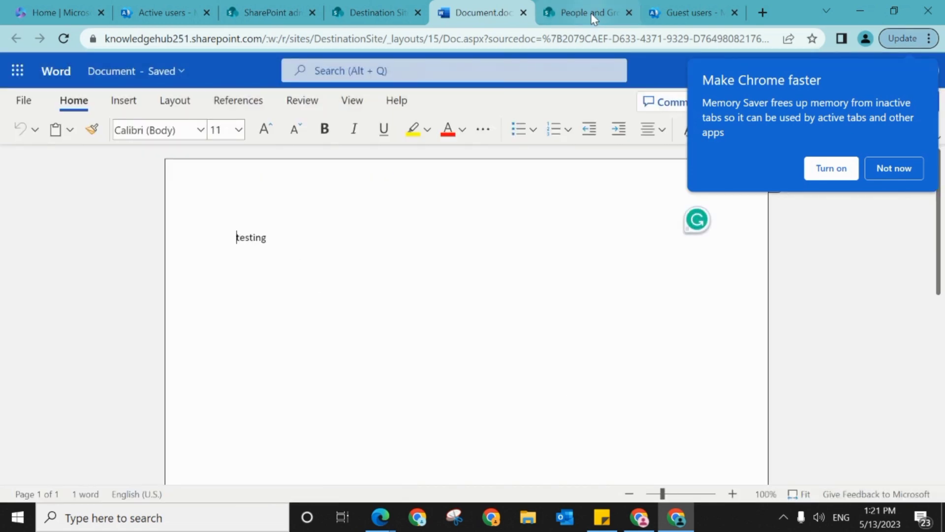
pyautogui.click(524, 13)
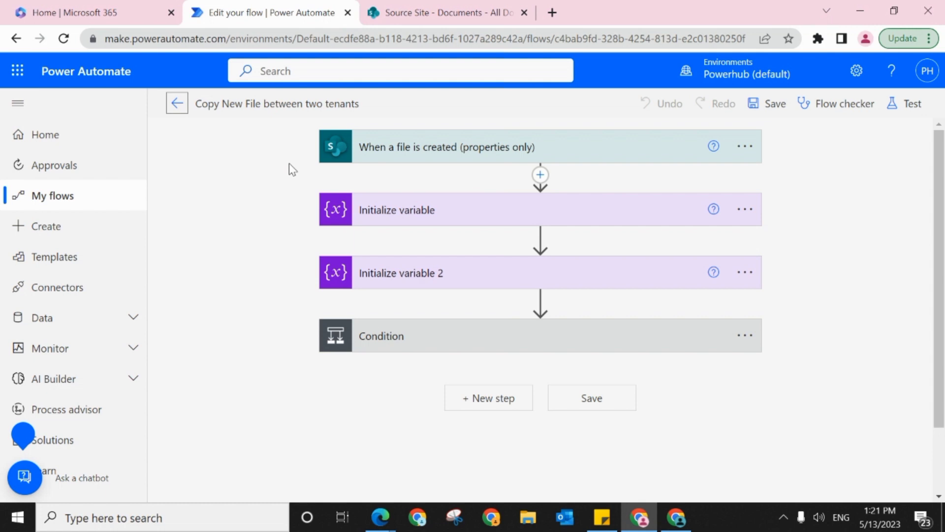
# Step: Expand the file-created trigger and both Initialize variable actions of the flow to review their settings
pyautogui.click(596, 146)
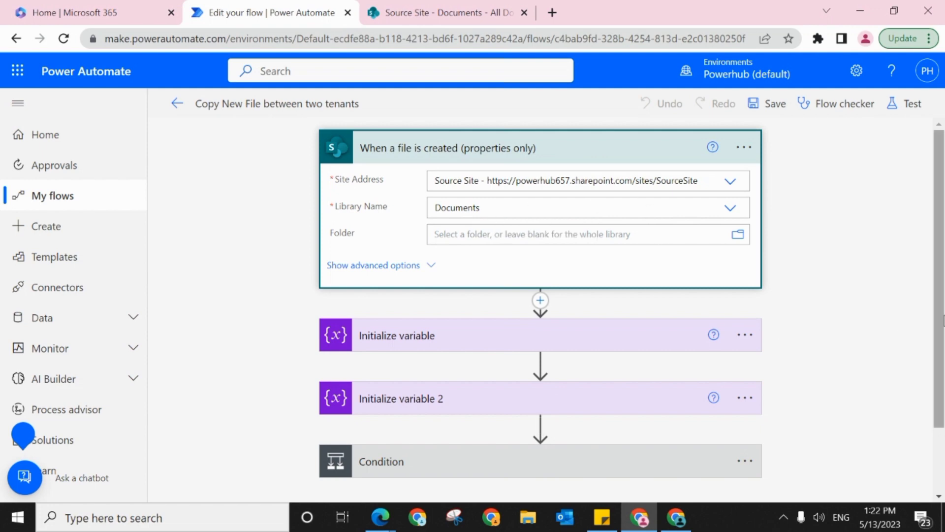
pyautogui.scroll(-2, 939, 295)
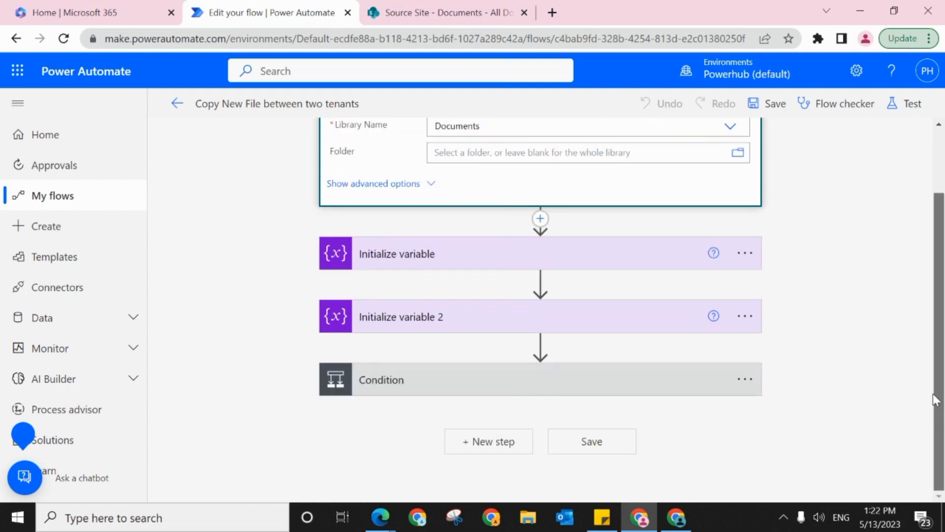
pyautogui.click(419, 254)
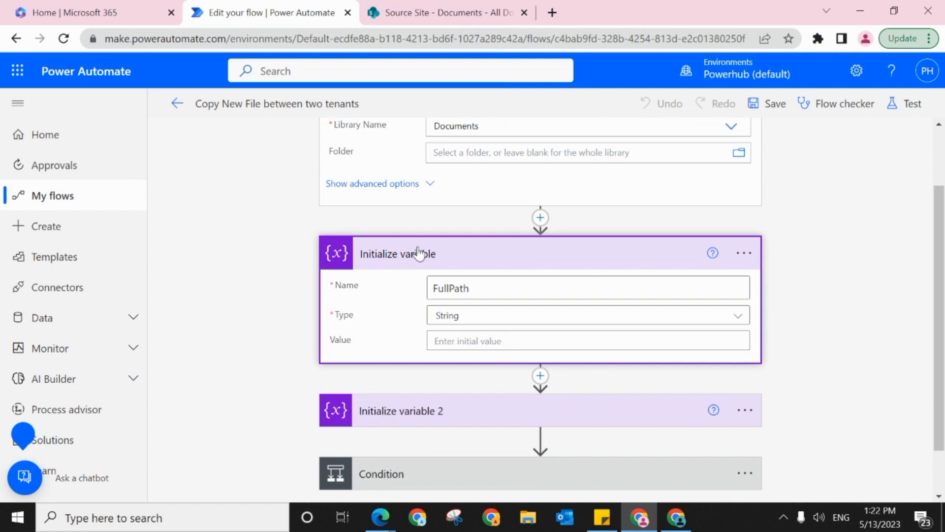
pyautogui.click(453, 406)
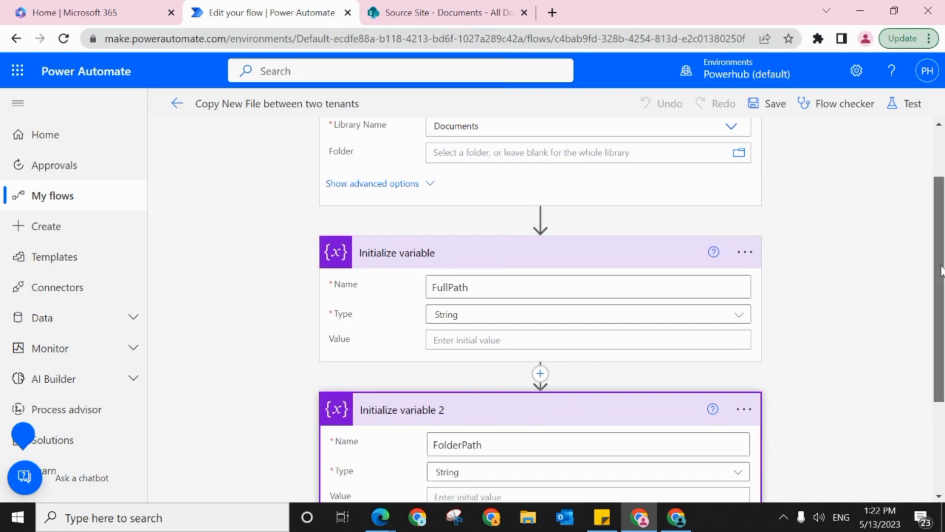
pyautogui.moveTo(941, 271); pyautogui.dragTo(928, 363)
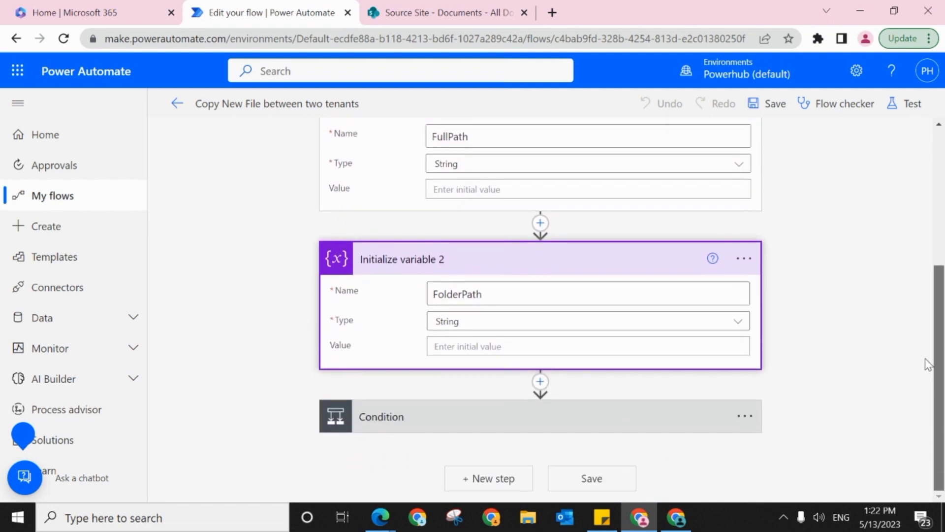
# Step: Expand the Condition and the first Set variable action in its If yes branch, and inspect the condition's true expression
pyautogui.click(625, 424)
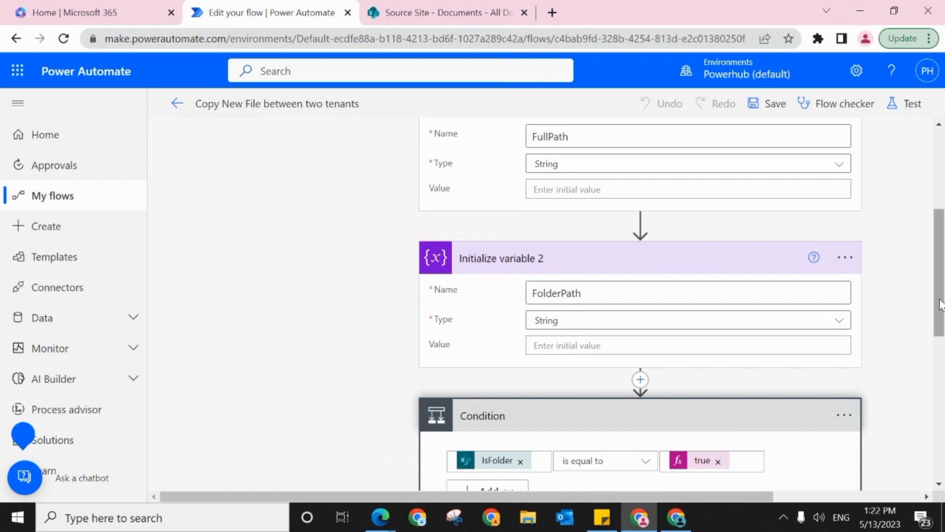
pyautogui.moveTo(941, 304); pyautogui.dragTo(915, 379)
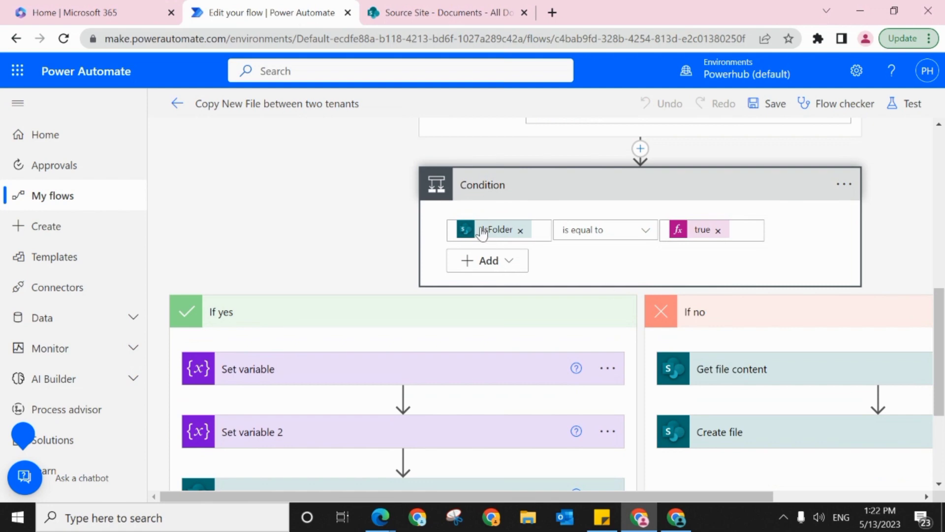
pyautogui.moveTo(939, 299); pyautogui.dragTo(935, 319)
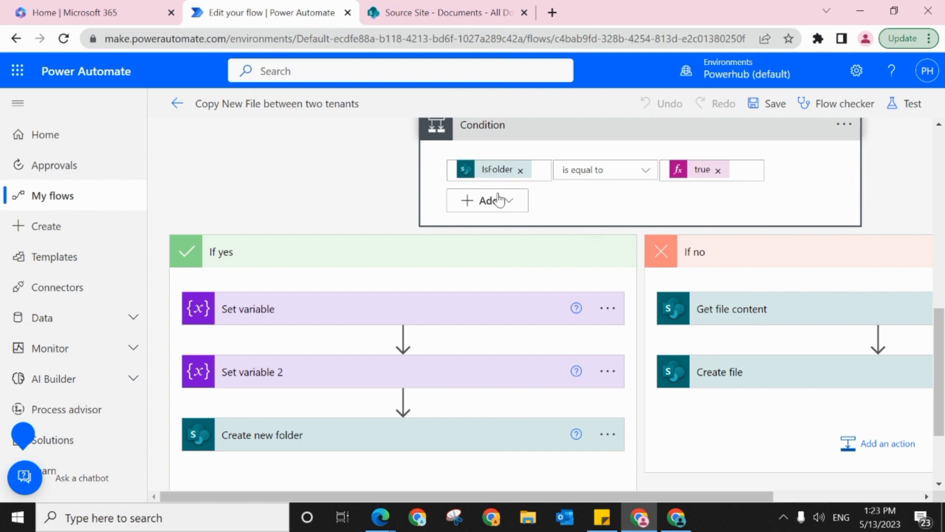
pyautogui.click(475, 314)
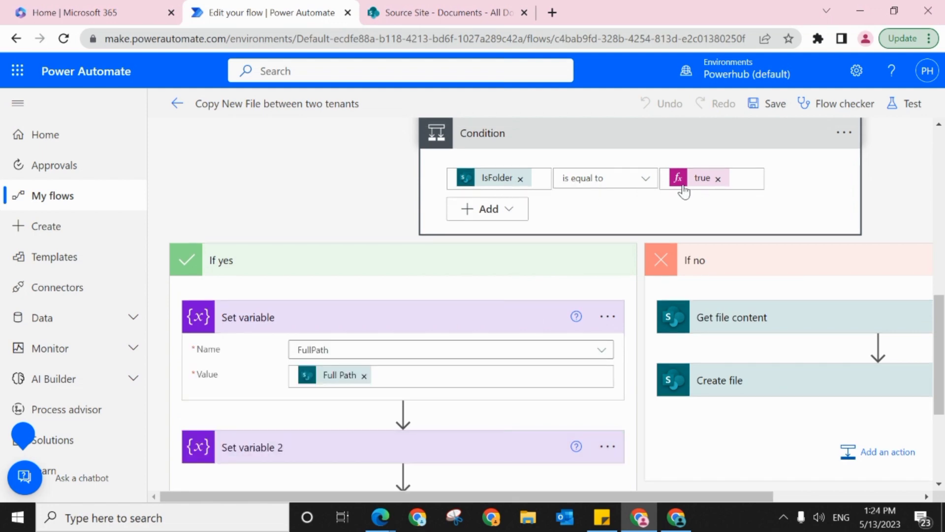
pyautogui.click(698, 182)
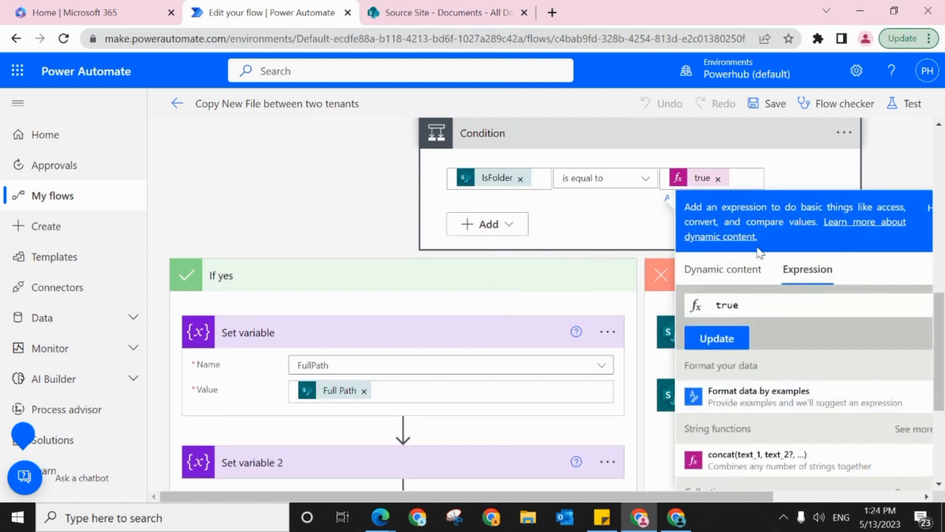
pyautogui.click(622, 283)
# Step: Inspect the Full Path value in Set variable, and expand Set variable 2 to review its FolderPath substring expression
pyautogui.moveTo(939, 337); pyautogui.dragTo(889, 351)
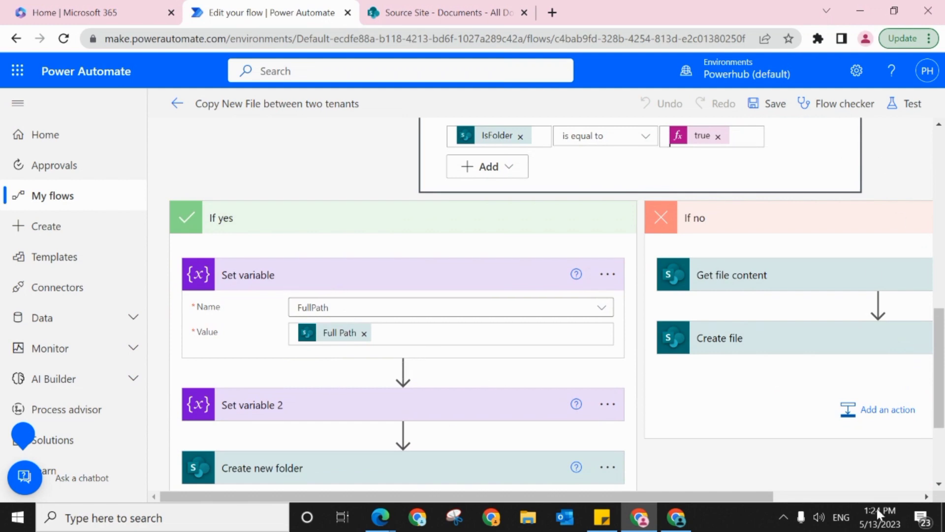
pyautogui.scroll(-2, 942, 411)
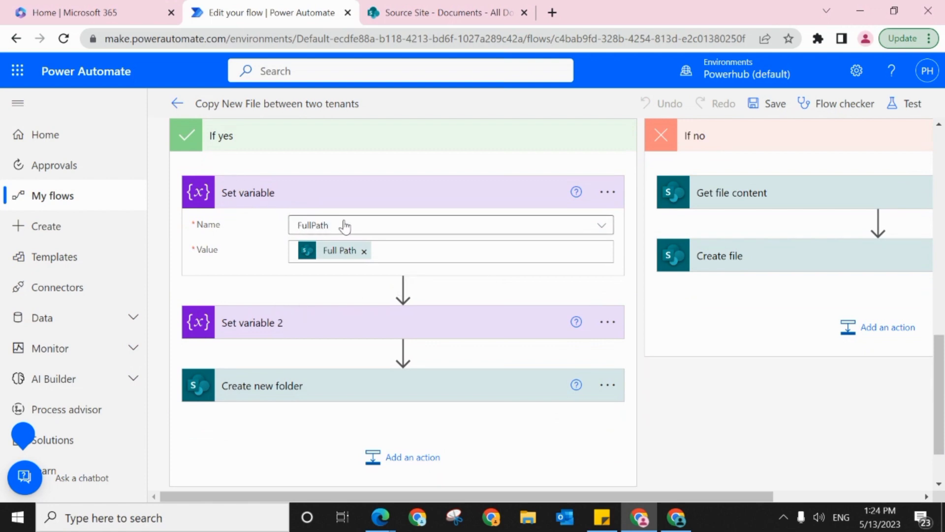
pyautogui.moveTo(332, 262)
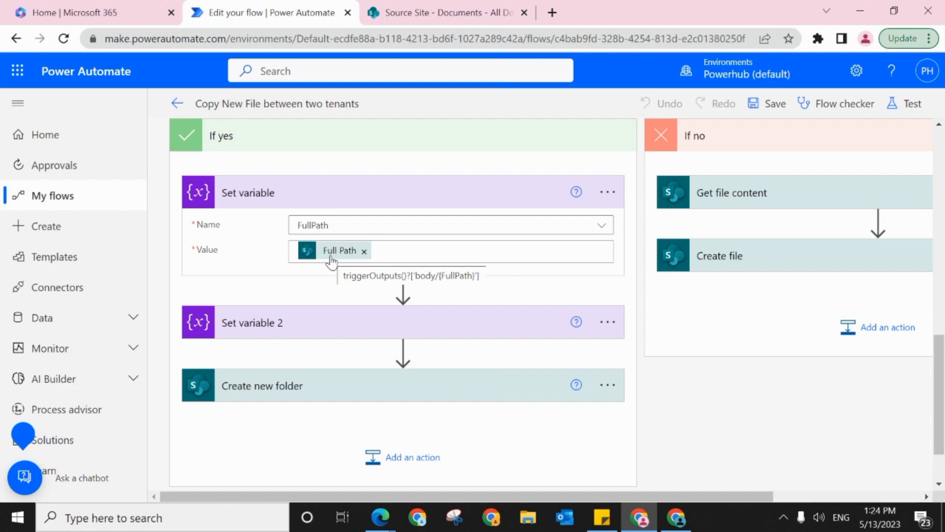
pyautogui.click(316, 328)
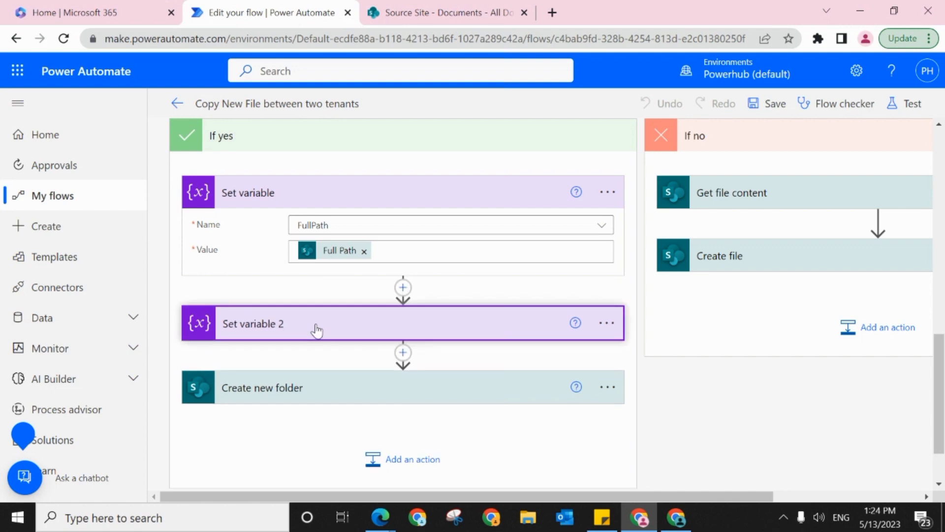
pyautogui.moveTo(942, 362); pyautogui.dragTo(934, 415)
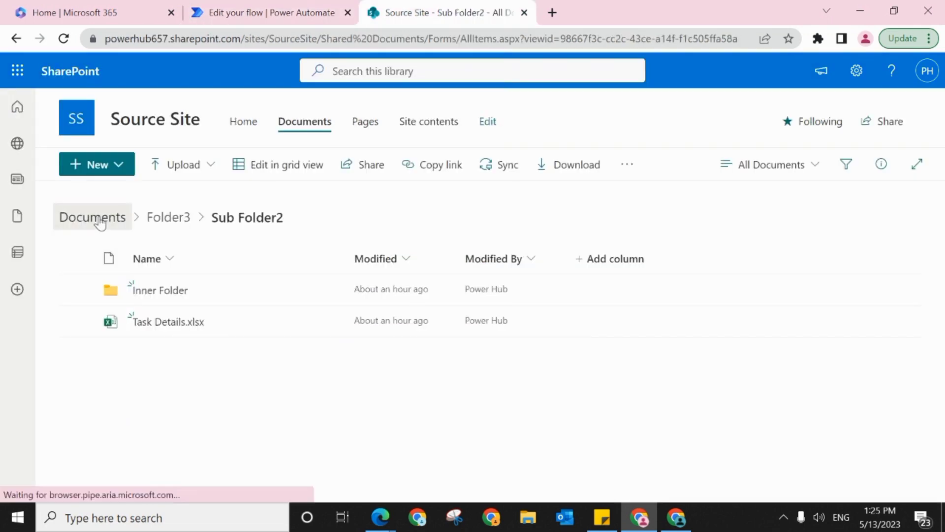
# Step: Browse the Source Site's Documents library into Folder4 and Sub Folder1, and return to Folder4
pyautogui.click(69, 218)
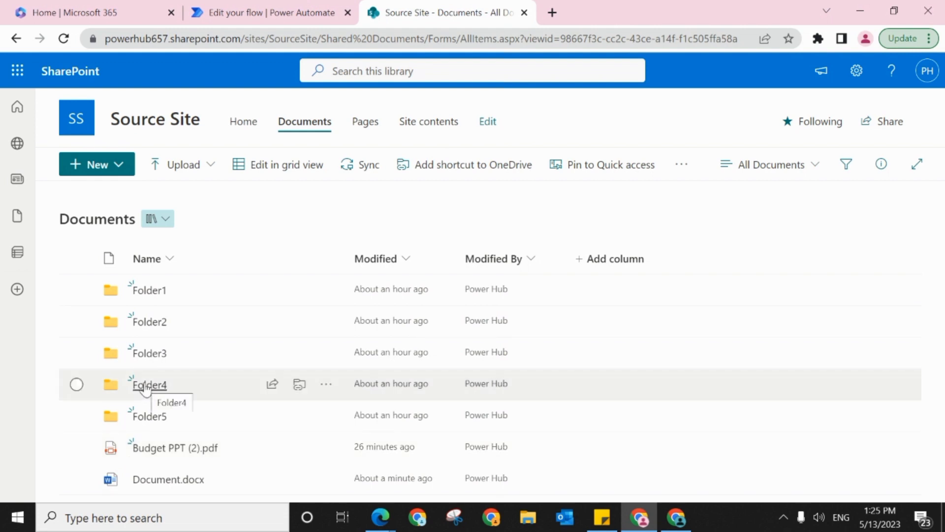
pyautogui.click(150, 386)
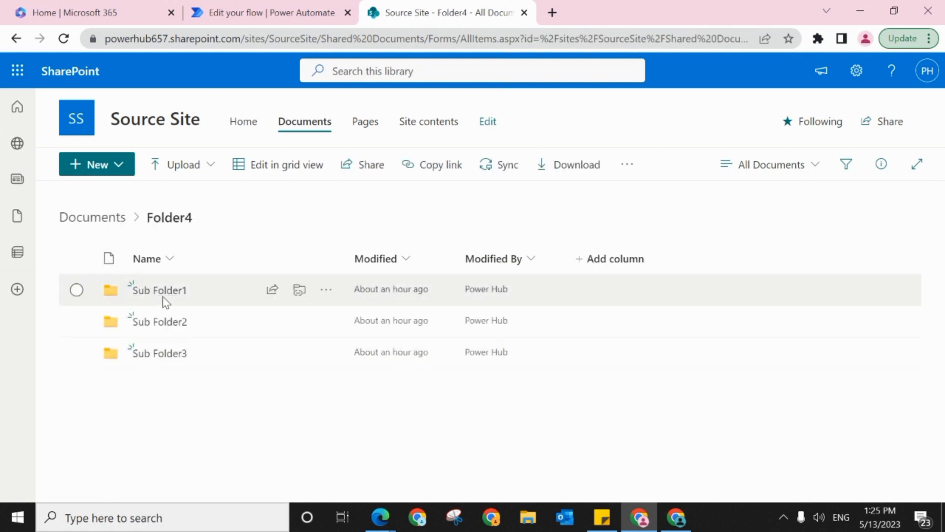
pyautogui.click(160, 293)
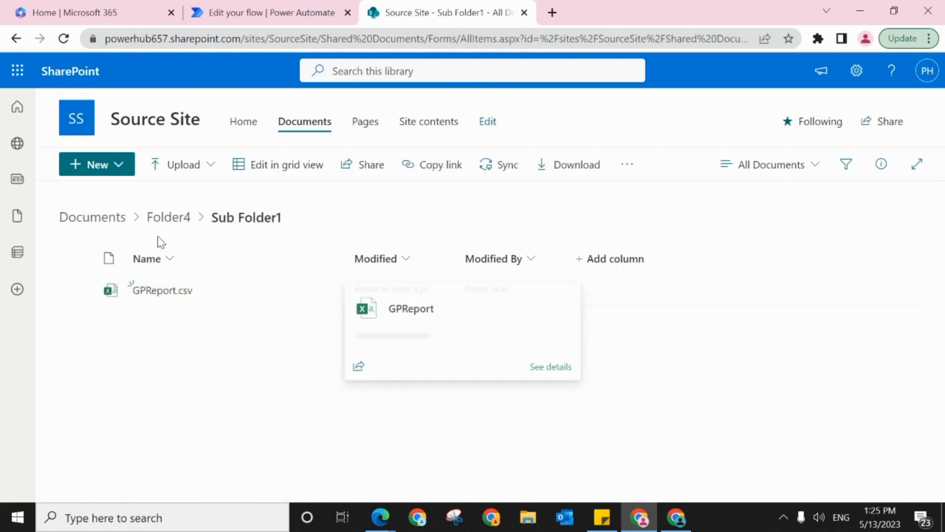
pyautogui.click(155, 219)
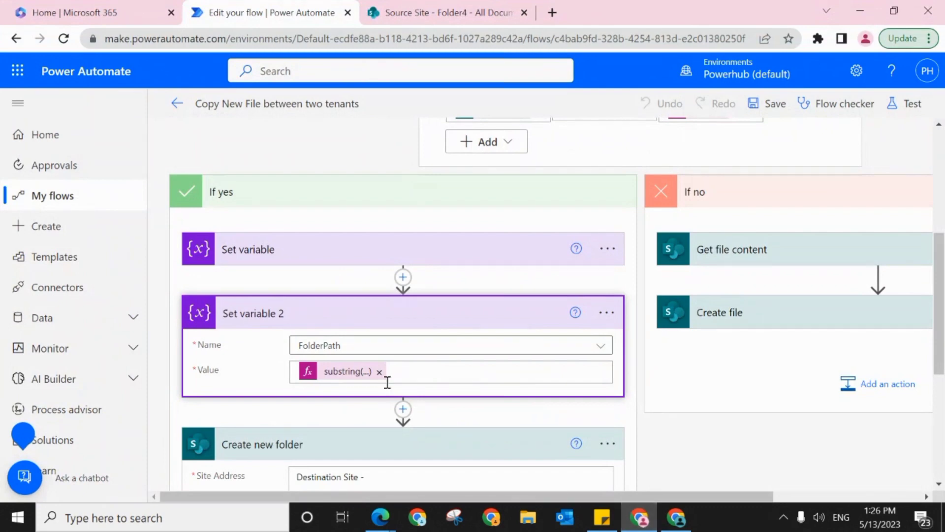
# Step: Check the substring expression in Set variable 2, and view the Documents libraries of the Destination Site and the Source Site
pyautogui.moveTo(332, 377)
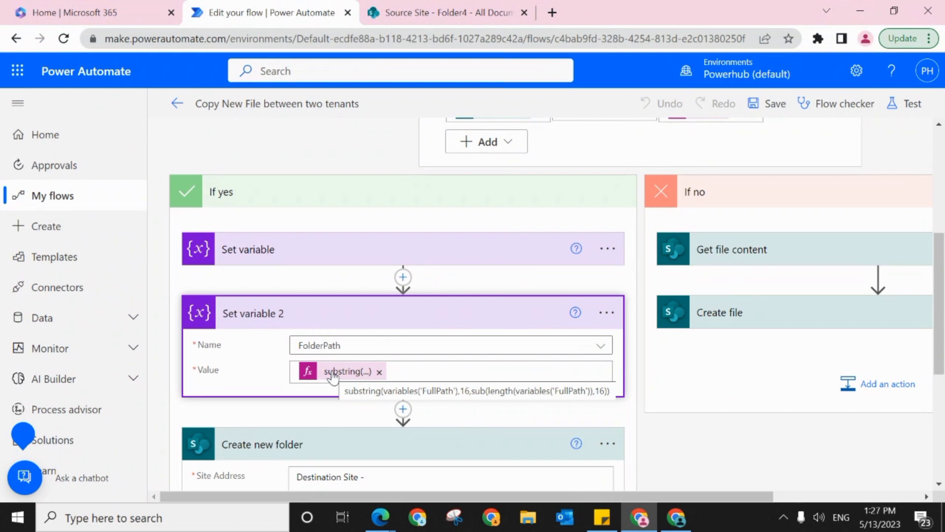
pyautogui.click(676, 517)
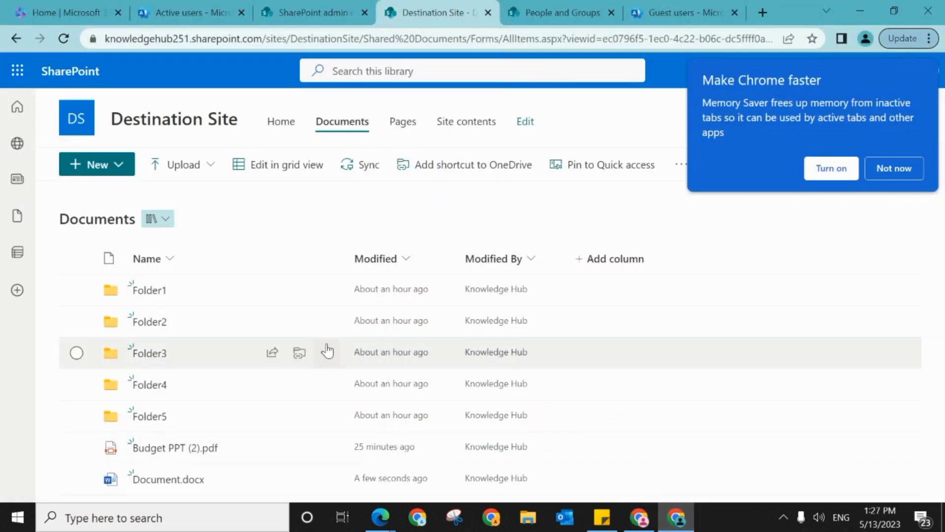
pyautogui.click(639, 517)
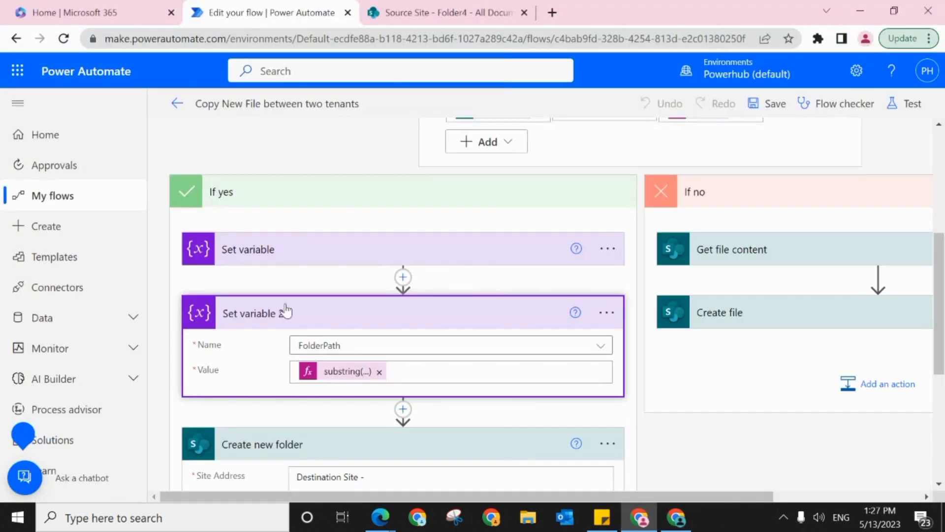
pyautogui.click(445, 12)
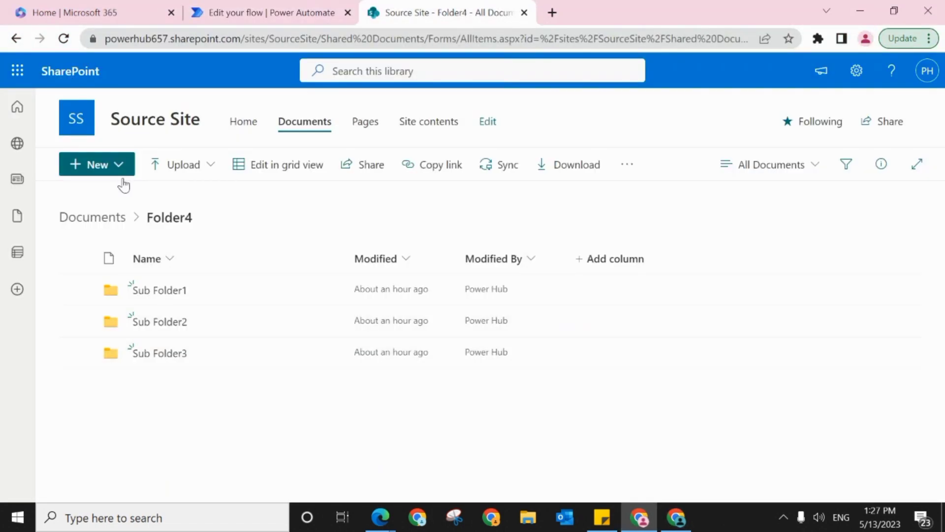
pyautogui.click(93, 218)
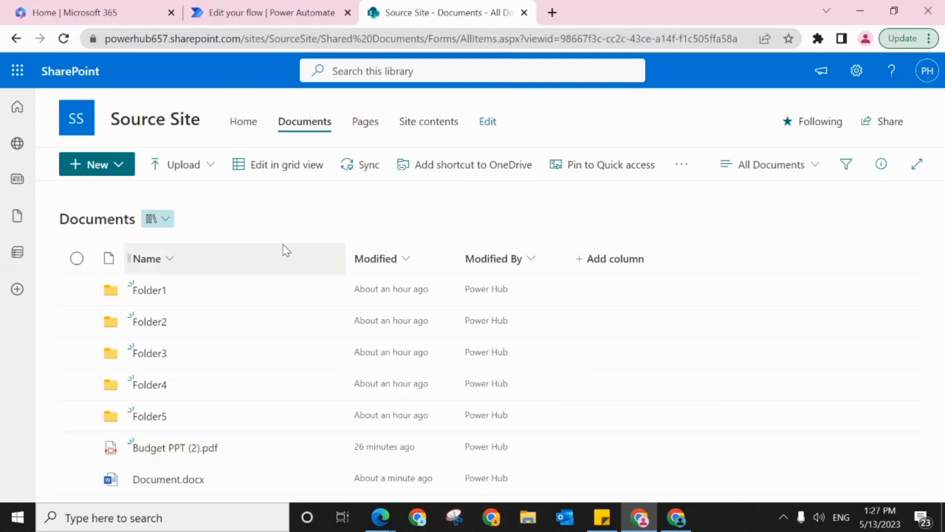
# Step: Return to the flow, open the substring expression of Set variable 2, and read through it up to the length function
pyautogui.click(215, 7)
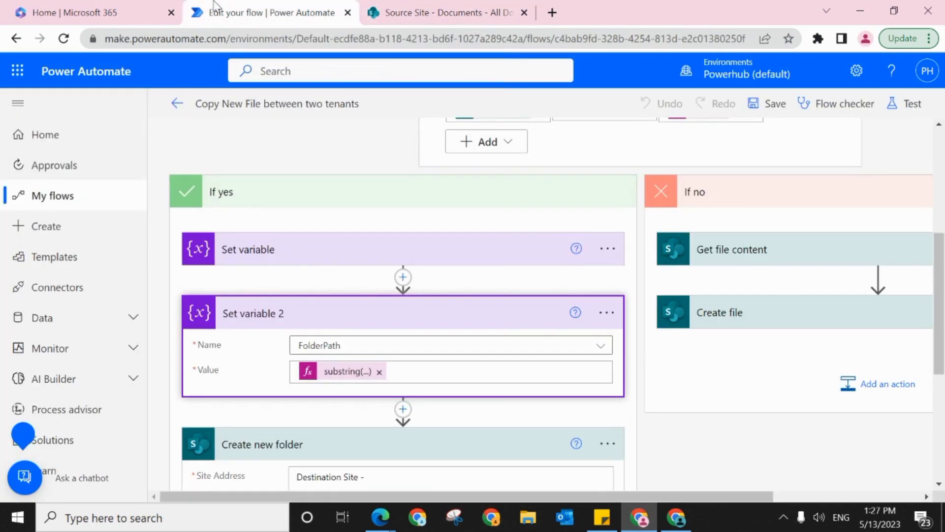
pyautogui.click(337, 371)
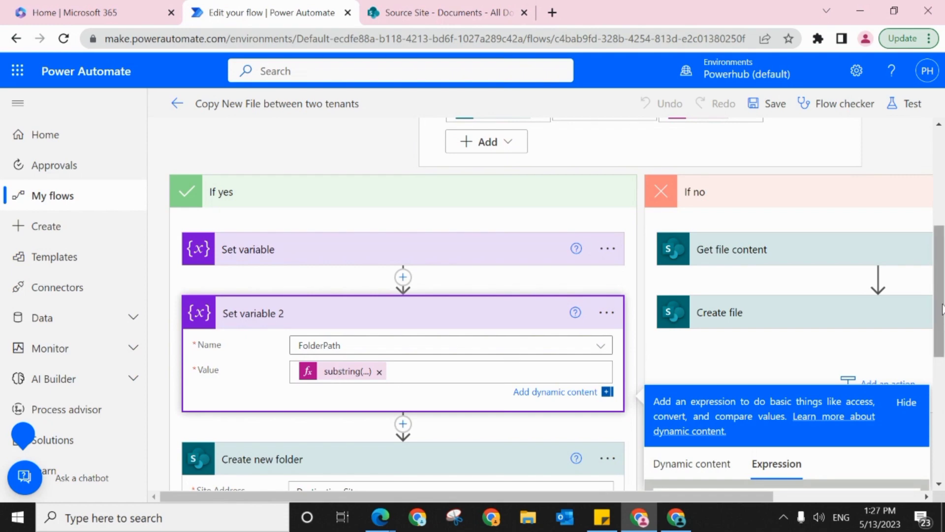
pyautogui.scroll(-3, 940, 364)
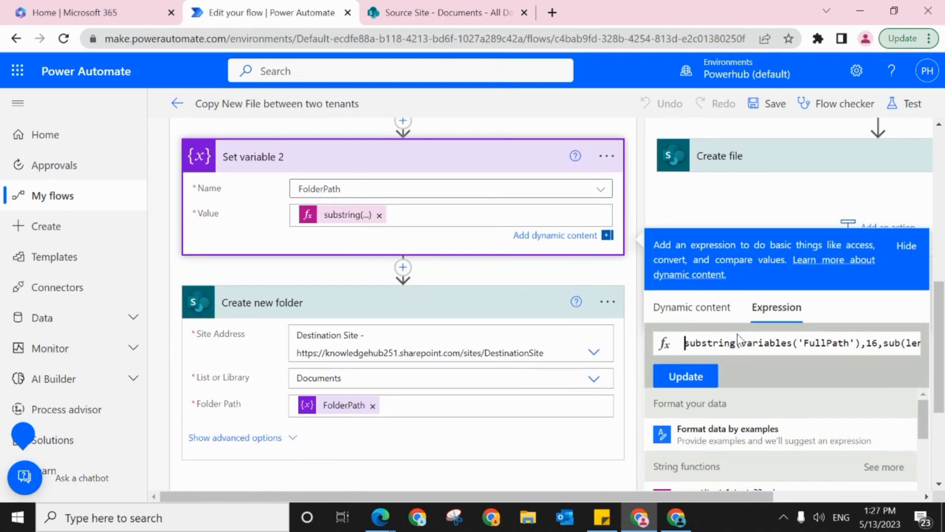
pyautogui.doubleClick(735, 344)
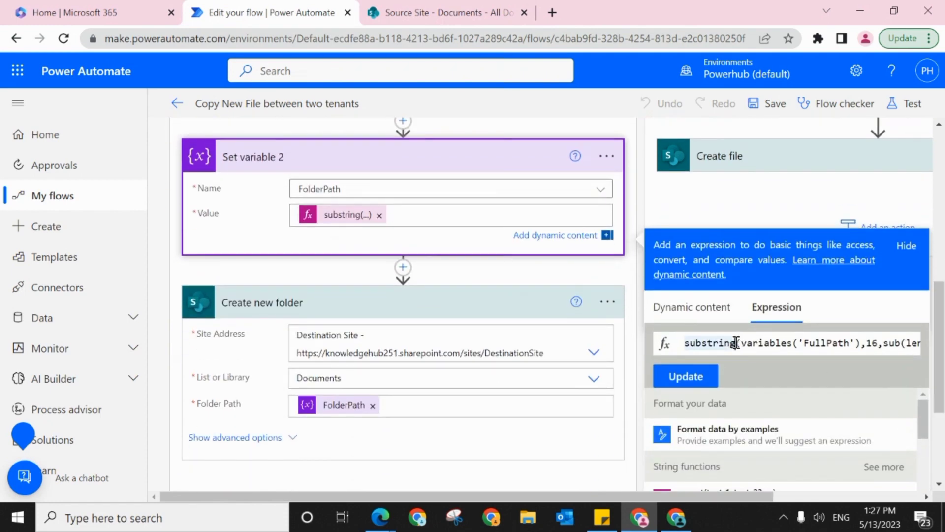
pyautogui.press('Right')
pyautogui.press('Right')
pyautogui.press('Right')
pyautogui.press('Right')
pyautogui.press('Right')
pyautogui.press('Right')
pyautogui.press('Right')
pyautogui.press('Right')
pyautogui.press('Right')
pyautogui.press('Right')
pyautogui.press('Right')
pyautogui.press('Right')
pyautogui.press('Right')
pyautogui.press('Right')
pyautogui.press('Right')
pyautogui.press('Right')
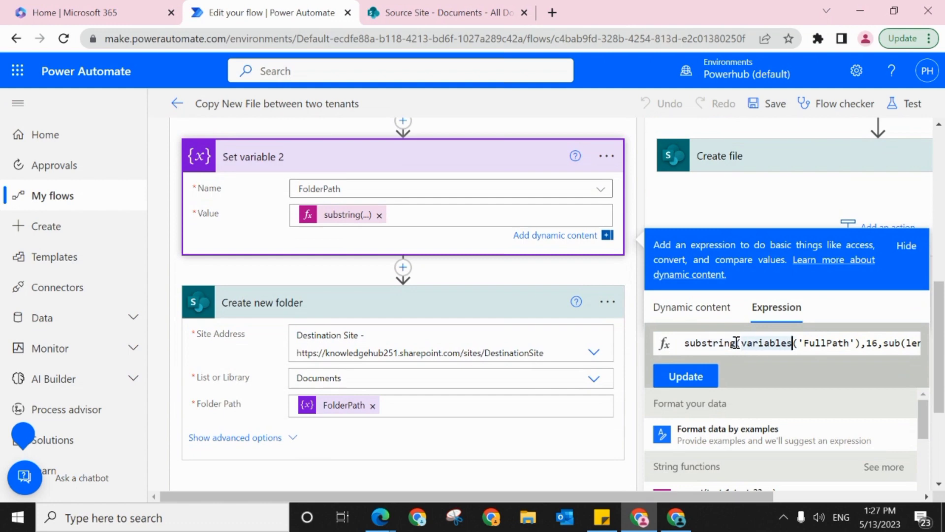
pyautogui.press('Right')
pyautogui.press('Right')
pyautogui.press('Right')
pyautogui.press('Right')
pyautogui.press('Right')
pyautogui.press('Right')
pyautogui.press('Right')
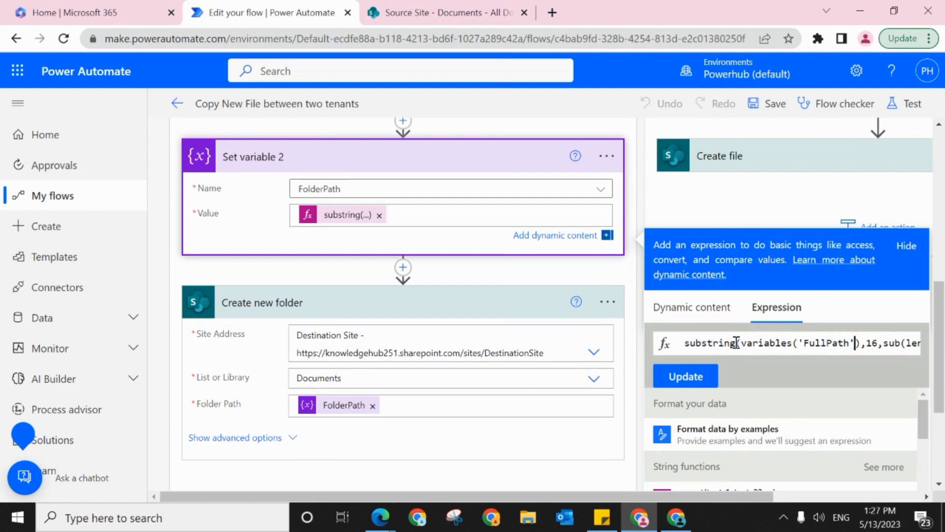
pyautogui.press('Right')
pyautogui.press('Right')
pyautogui.press('Right')
pyautogui.press('Right')
pyautogui.press('Right')
pyautogui.press('Right')
pyautogui.press('Right')
pyautogui.press('Right')
pyautogui.press('Right')
pyautogui.press('Right')
pyautogui.press('Right')
pyautogui.press('Right')
pyautogui.press('Right')
pyautogui.press('Right')
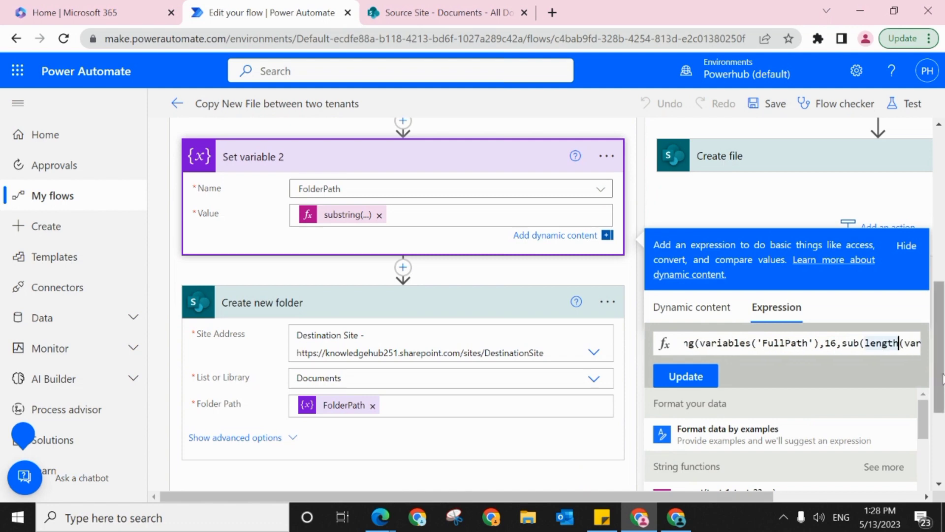
# Step: Expand the first Set variable action in the If yes branch to review its FullPath name and Full Path value
pyautogui.scroll(4, 928, 306)
pyautogui.click(427, 313)
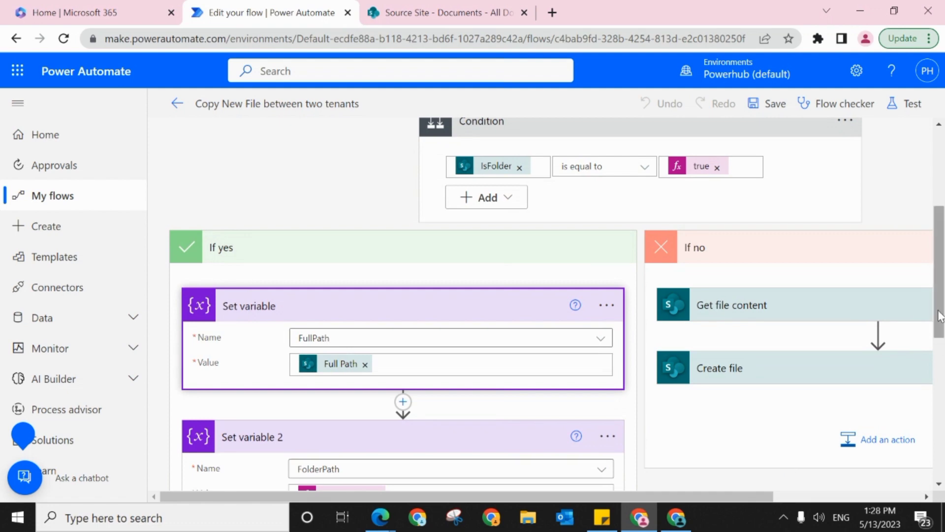
pyautogui.moveTo(940, 312); pyautogui.dragTo(939, 406)
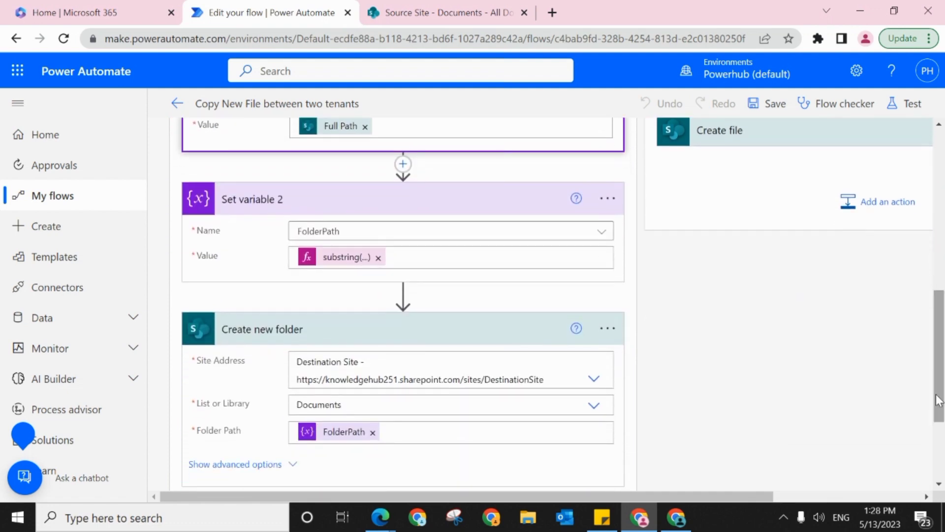
# Step: Examine the start index 16 in Set variable 2's substring expression against the Source Site's Documents library address
pyautogui.click(340, 266)
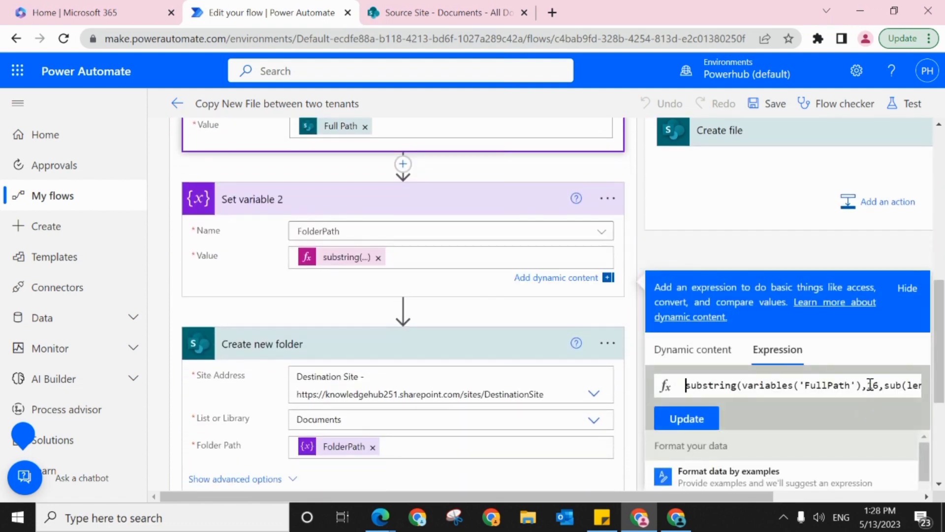
pyautogui.click(869, 385)
pyautogui.press('Right')
pyautogui.press('Right')
pyautogui.press('Right')
pyautogui.press('Right')
pyautogui.press('Right')
pyautogui.press('Right')
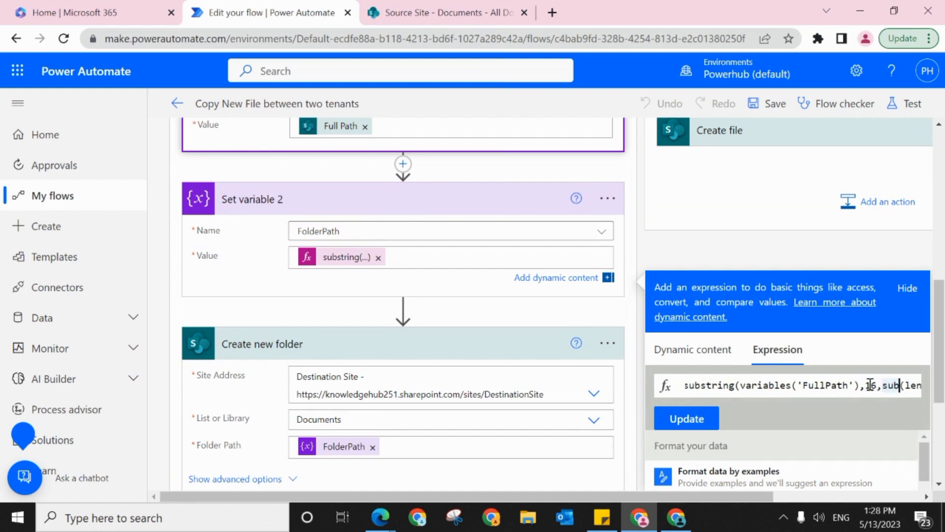
pyautogui.press('Left')
pyautogui.press('Left')
pyautogui.press('Left')
pyautogui.press('Left')
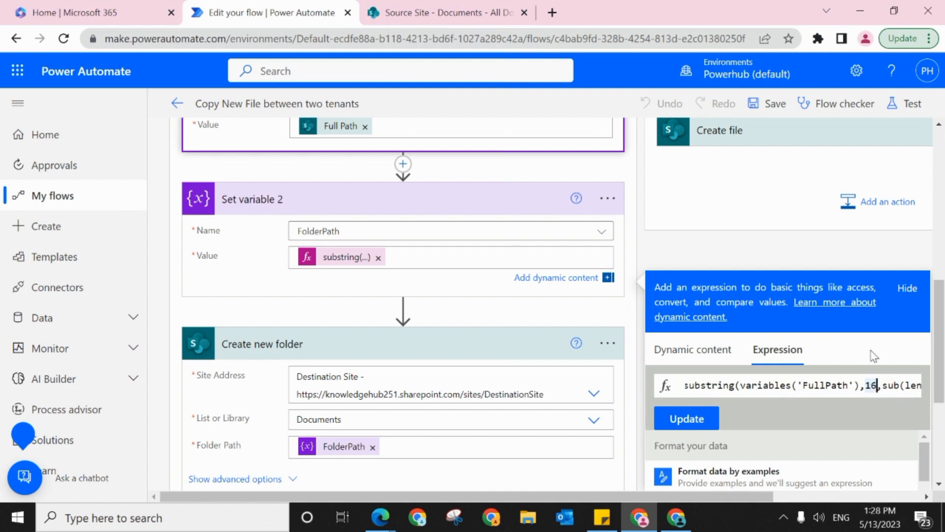
pyautogui.click(432, 7)
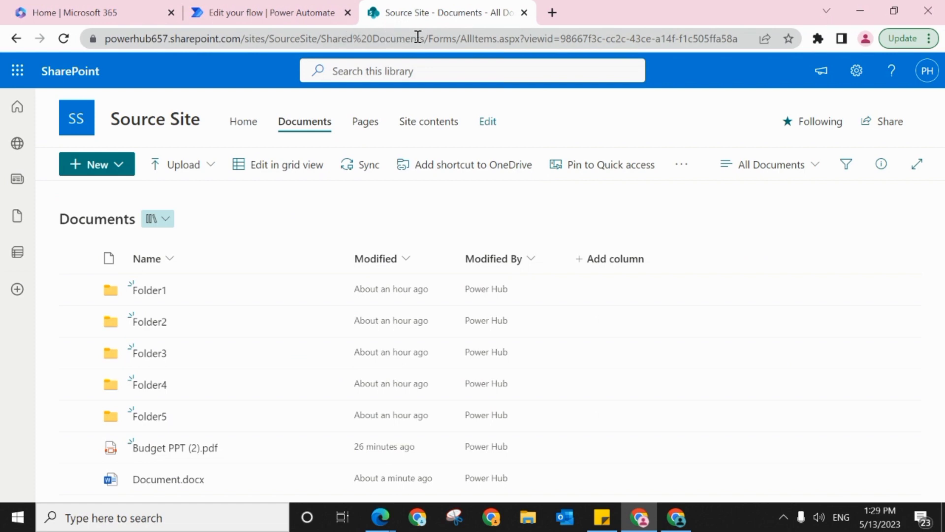
# Step: Examine the rest of the substring expression in the flow, through sub(length(variables('FullPath')),16), and close the expression editor without updating it
pyautogui.click(292, 11)
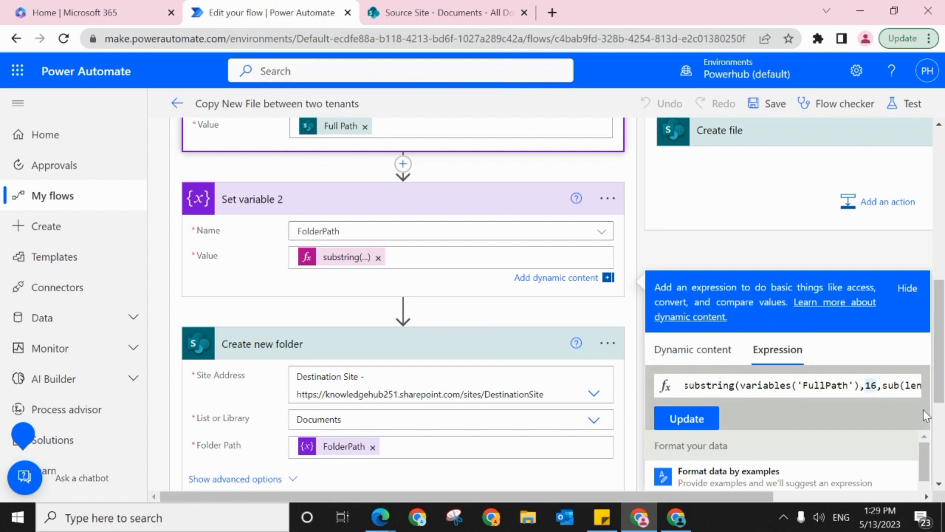
pyautogui.moveTo(762, 503); pyautogui.dragTo(809, 501)
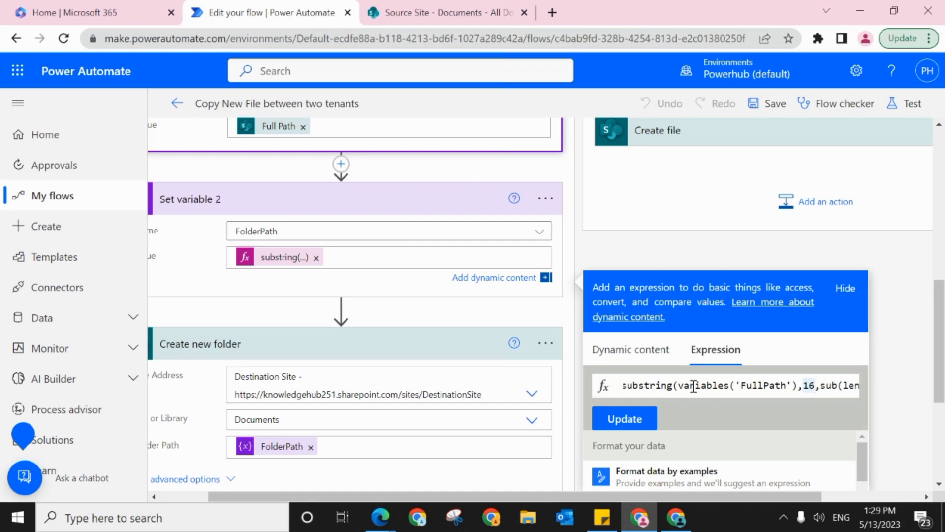
pyautogui.press('Right')
pyautogui.press('Right')
pyautogui.press('Right')
pyautogui.press('Right')
pyautogui.press('Right')
pyautogui.press('Right')
pyautogui.press('Right')
pyautogui.press('Right')
pyautogui.press('Right')
pyautogui.press('Right')
pyautogui.press('Right')
pyautogui.press('Right')
pyautogui.press('Right')
pyautogui.press('Right')
pyautogui.press('Right')
pyautogui.press('Right')
pyautogui.press('Right')
pyautogui.press('Right')
pyautogui.press('Right')
pyautogui.press('Right')
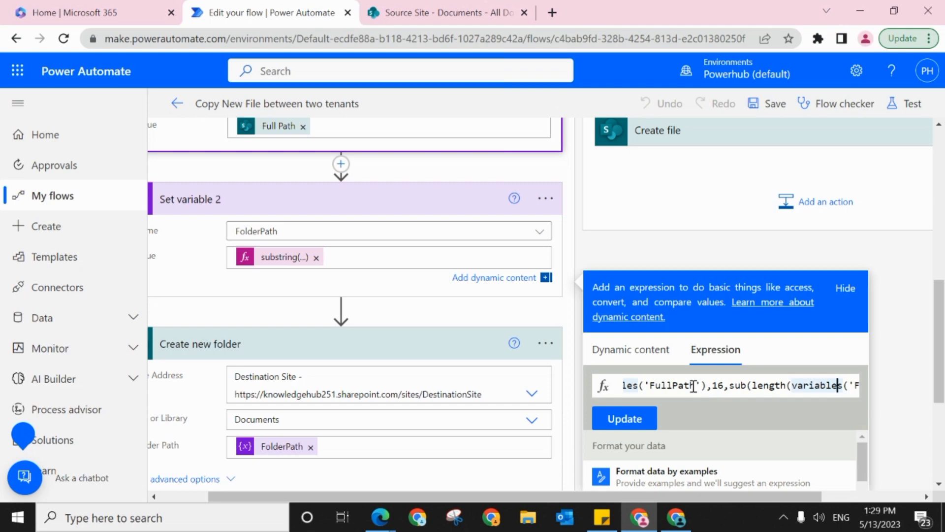
pyautogui.press('Right')
pyautogui.press('Right')
pyautogui.press('Right')
pyautogui.press('Right')
pyautogui.press('Right')
pyautogui.press('Right')
pyautogui.press('Right')
pyautogui.press('Right')
pyautogui.press('Right')
pyautogui.press('Right')
pyautogui.press('Right')
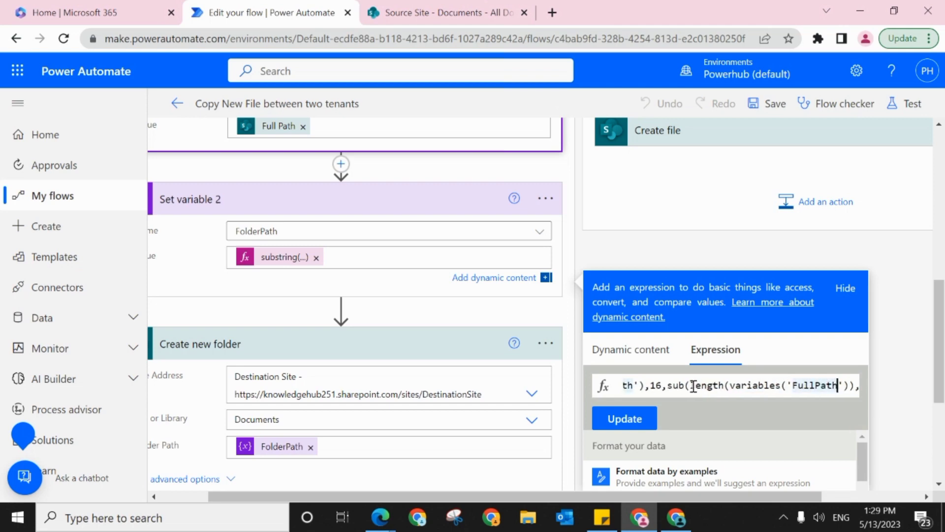
pyautogui.write('16')
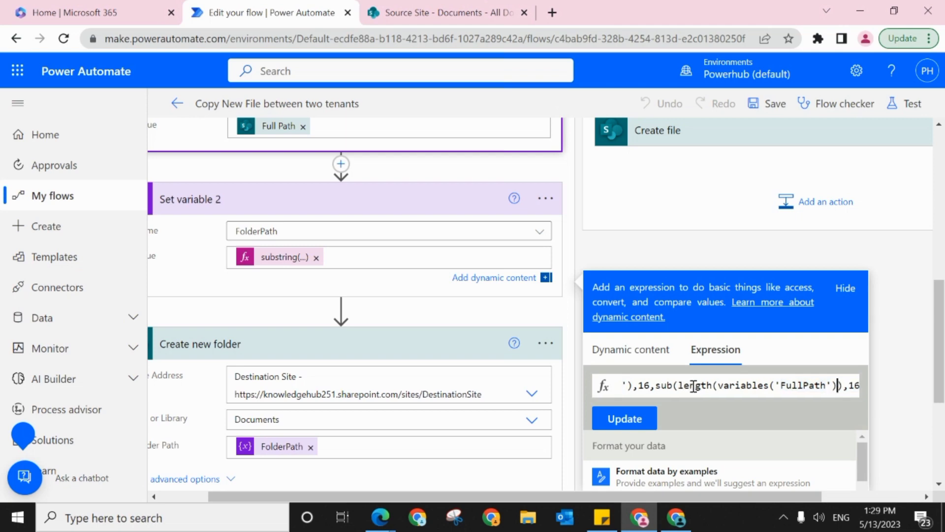
pyautogui.write(')')
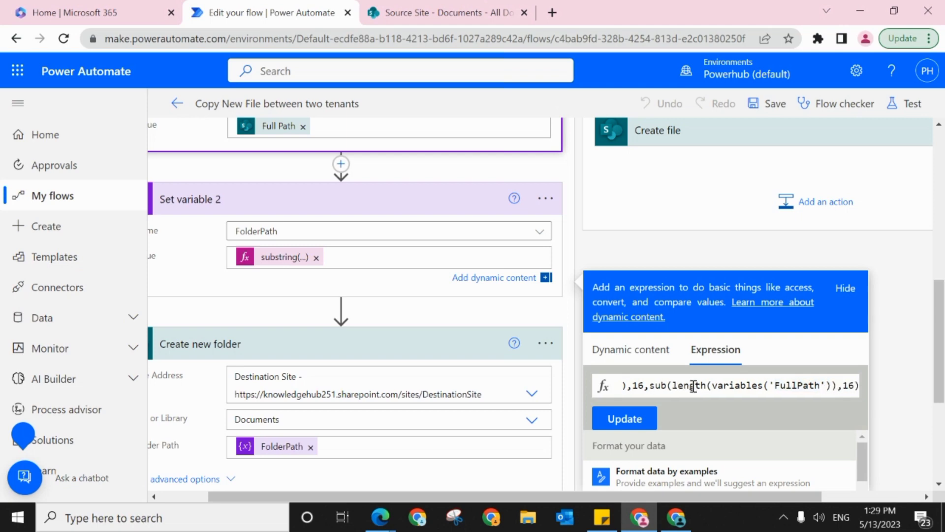
pyautogui.write(')')
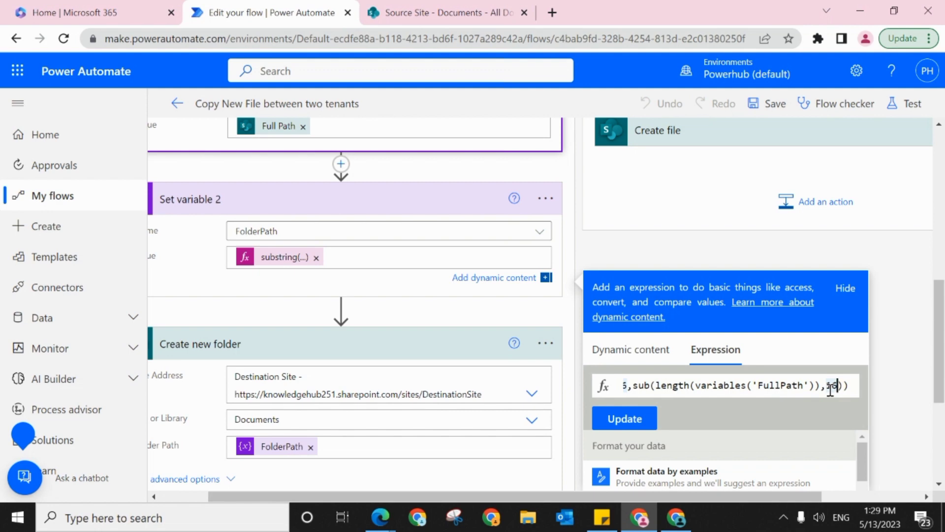
pyautogui.click(589, 262)
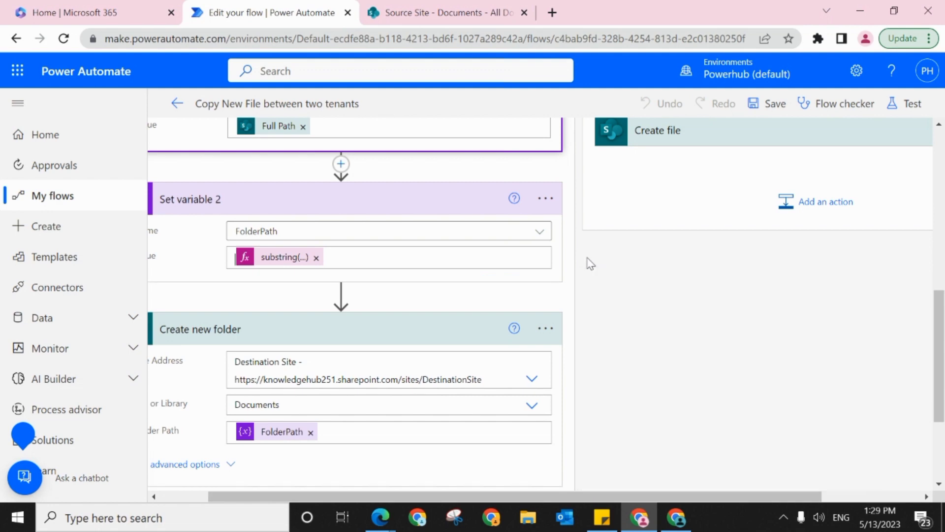
# Step: Review the Create new folder action's site, library and folder path, and show which connection it uses
pyautogui.moveTo(938, 373); pyautogui.dragTo(918, 406)
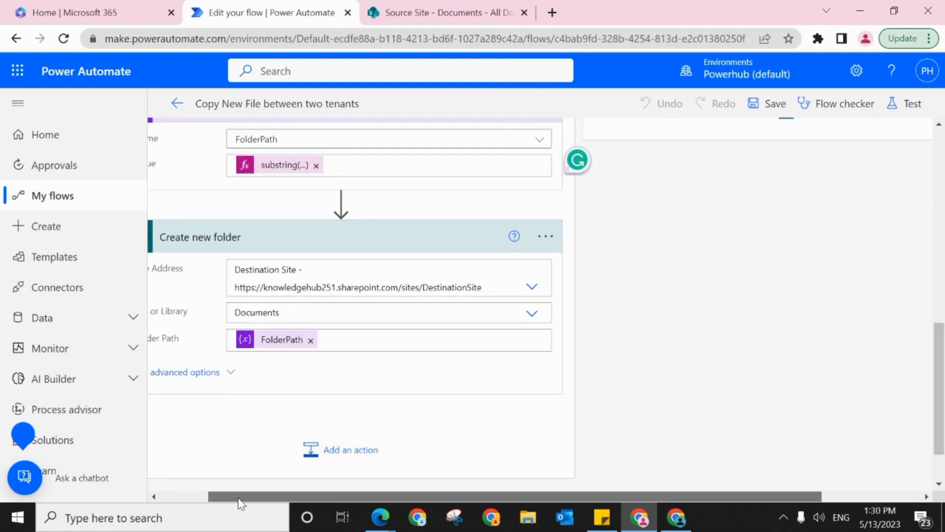
pyautogui.moveTo(238, 502); pyautogui.dragTo(187, 500)
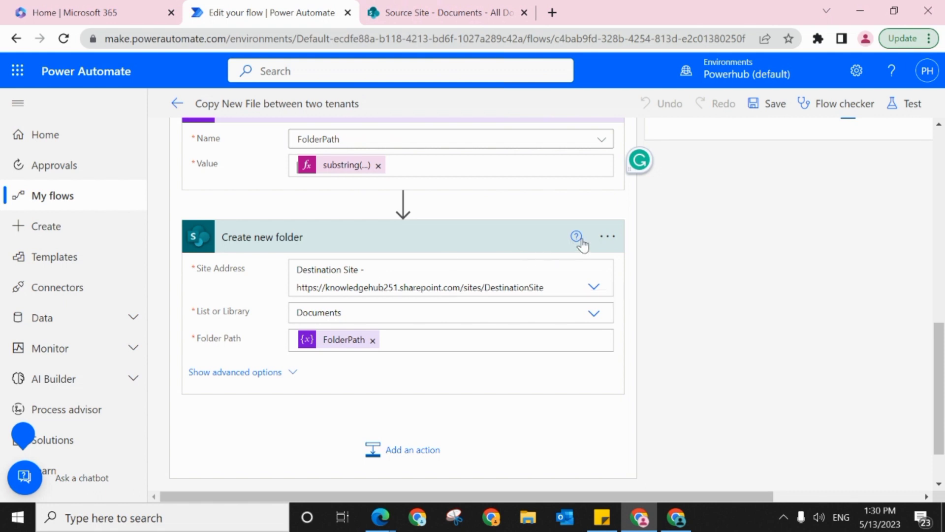
pyautogui.click(608, 237)
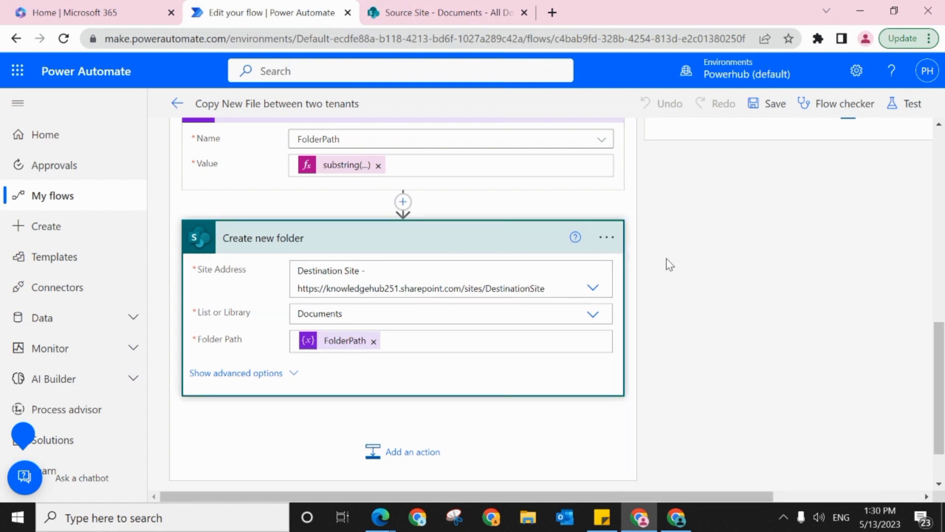
pyautogui.click(607, 238)
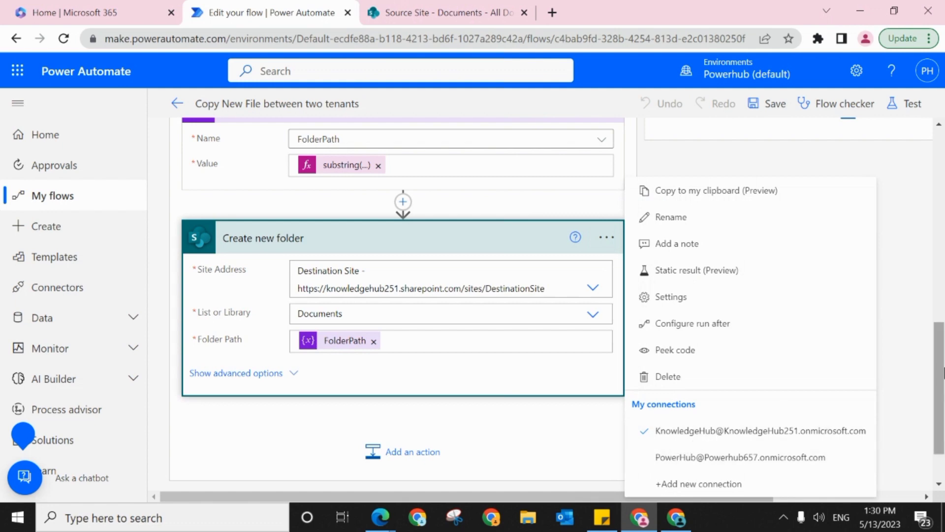
# Step: Show which connection the "When a file is created (properties only)" trigger uses
pyautogui.moveTo(940, 377); pyautogui.dragTo(883, 166)
pyautogui.click(725, 143)
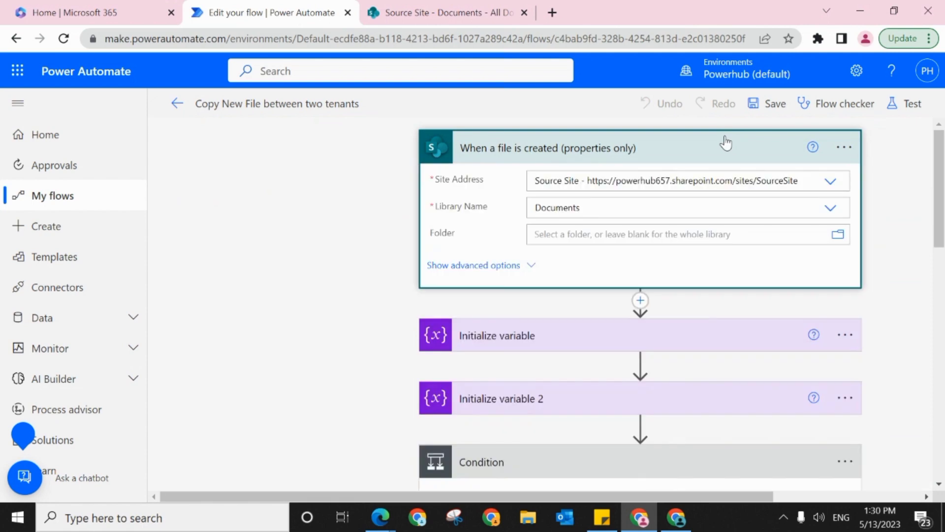
pyautogui.click(844, 147)
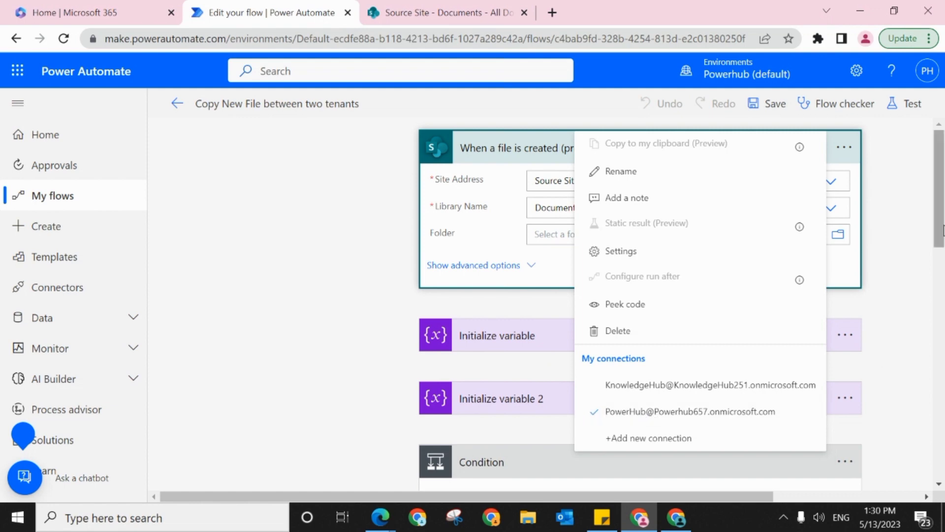
# Step: Return to the Create new folder action and show its available connections again for comparison with the trigger
pyautogui.moveTo(939, 207); pyautogui.dragTo(918, 406)
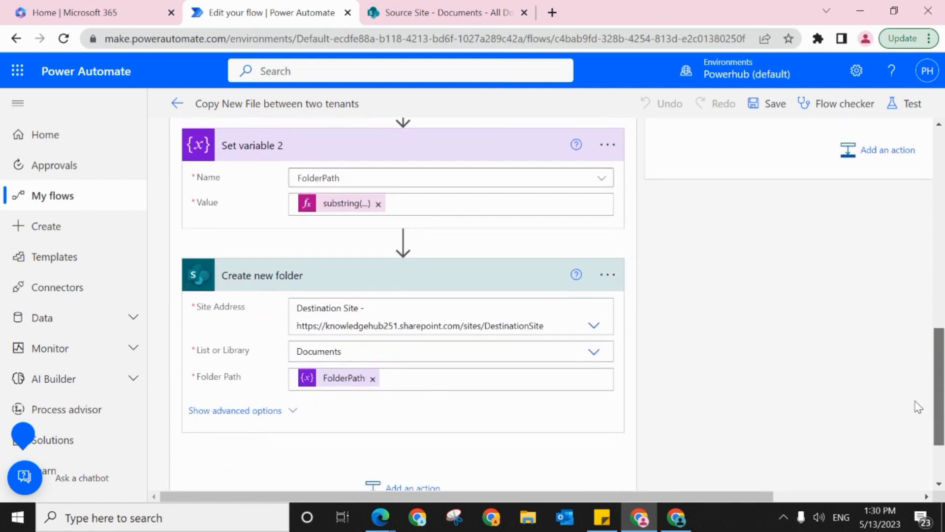
pyautogui.click(610, 280)
pyautogui.click(611, 282)
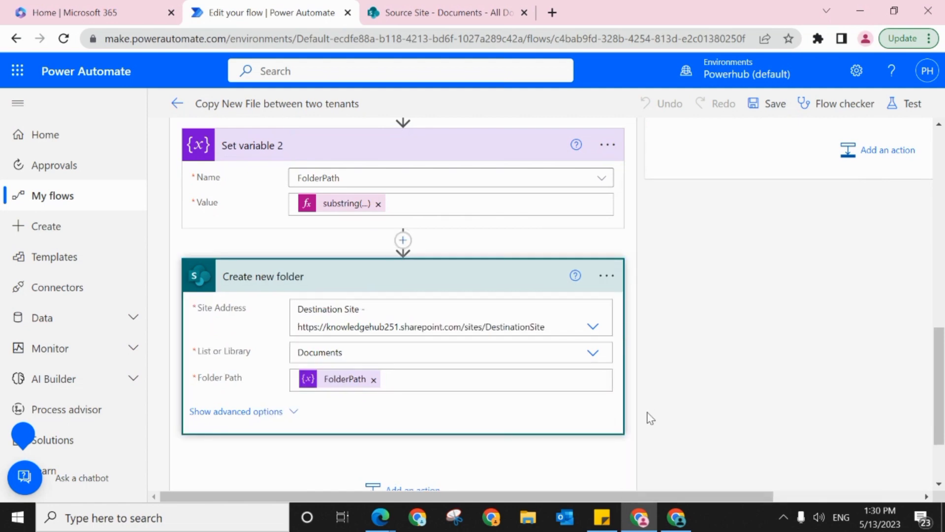
pyautogui.click(607, 275)
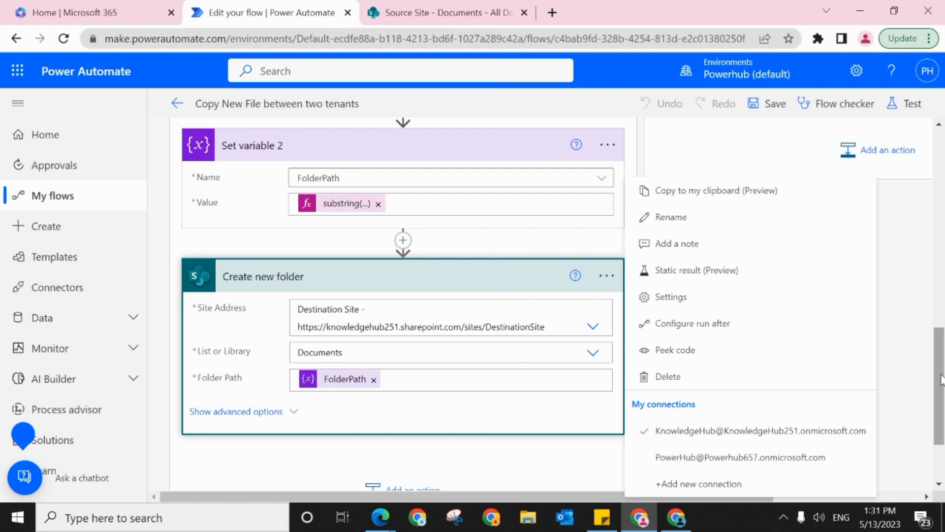
# Step: Switch to the Source Site's Documents library and open Sub Folder1 inside Folder4
pyautogui.moveTo(940, 379); pyautogui.dragTo(940, 400)
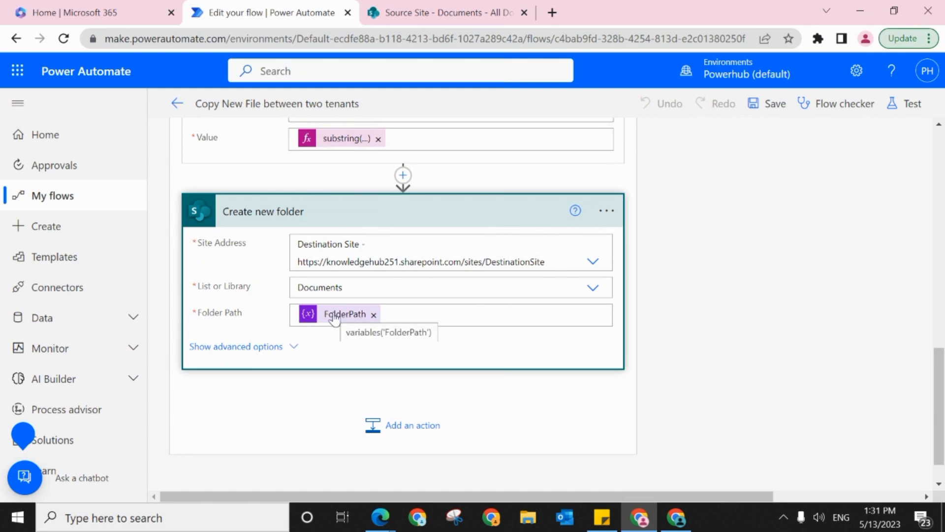
pyautogui.moveTo(939, 403); pyautogui.dragTo(941, 377)
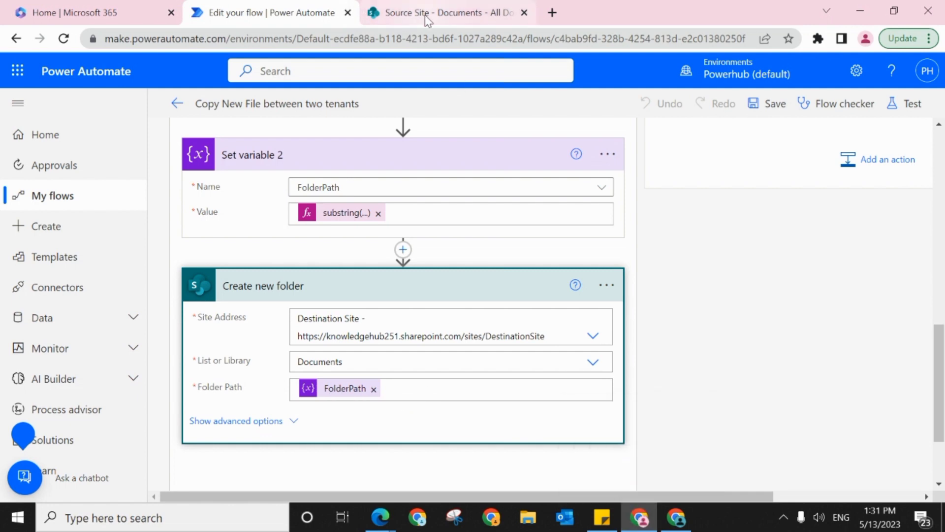
pyautogui.moveTo(425, 15)
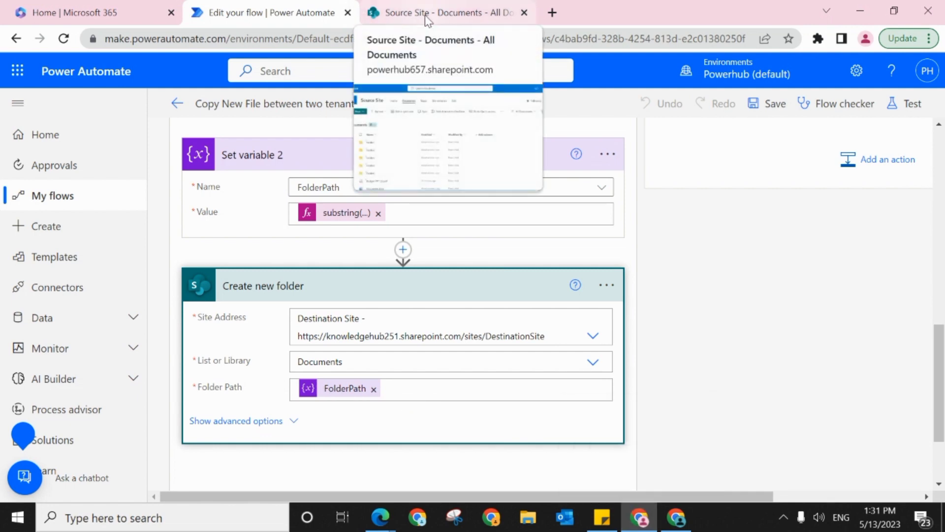
pyautogui.click(459, 7)
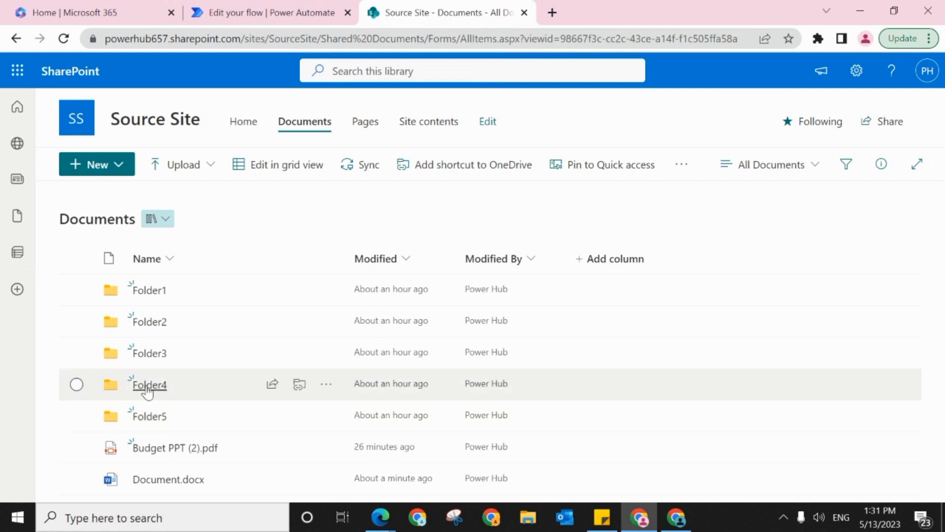
pyautogui.click(148, 389)
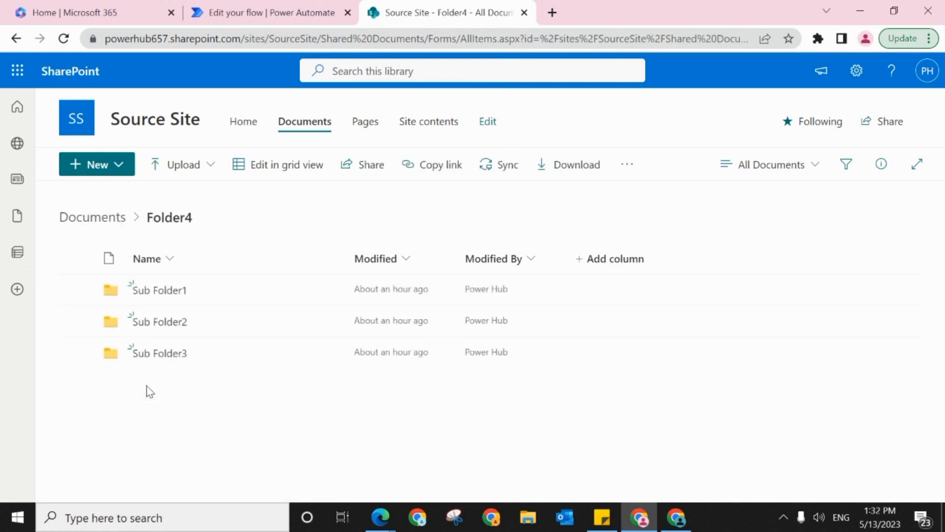
pyautogui.click(145, 295)
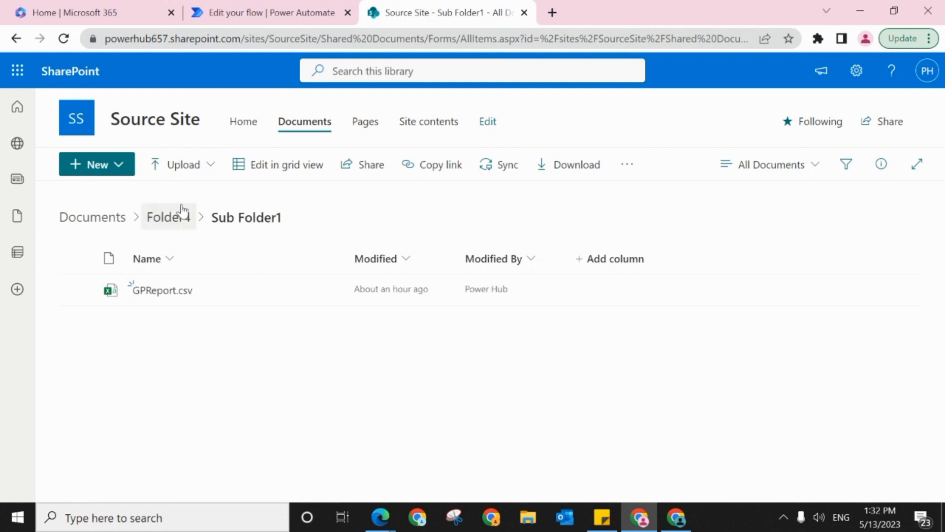
# Step: Create a new folder named "test folder" in Sub Folder1
pyautogui.click(126, 171)
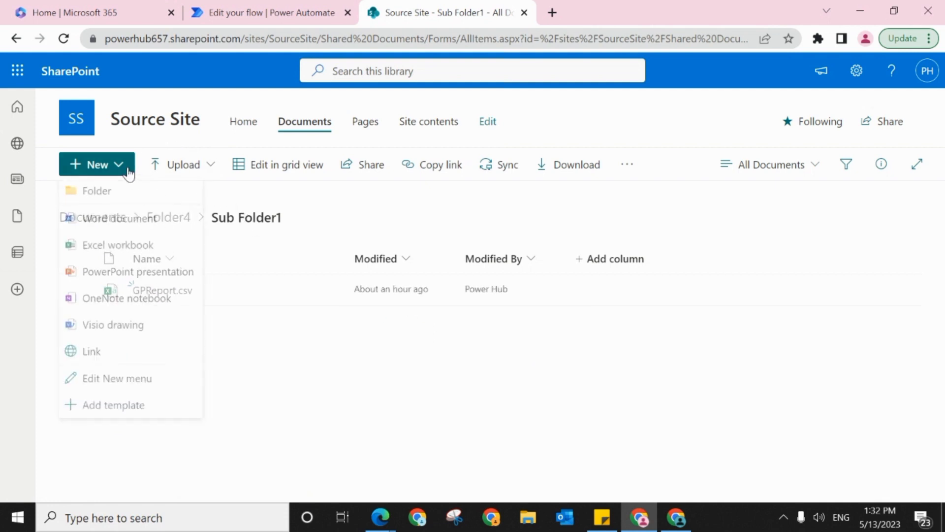
pyautogui.click(130, 194)
pyautogui.write('tes')
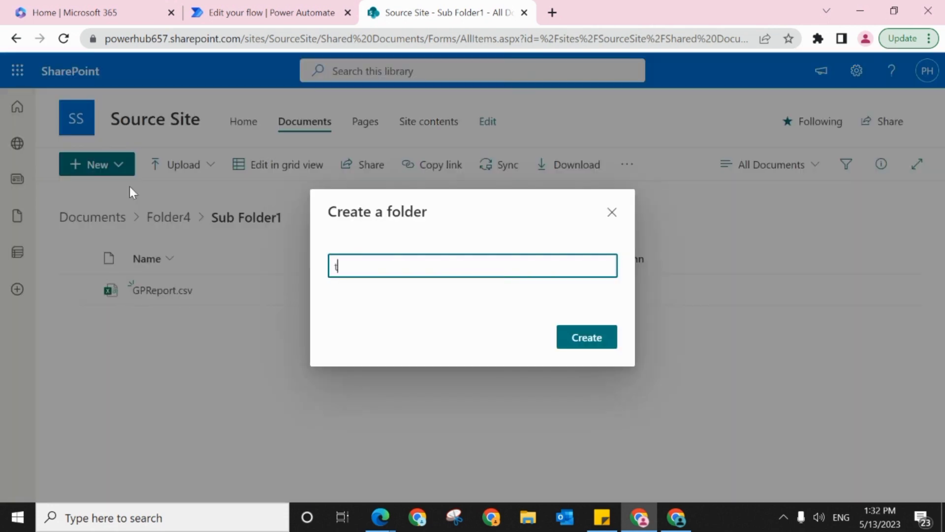
pyautogui.write('t c')
pyautogui.write(' folder')
pyautogui.click(589, 340)
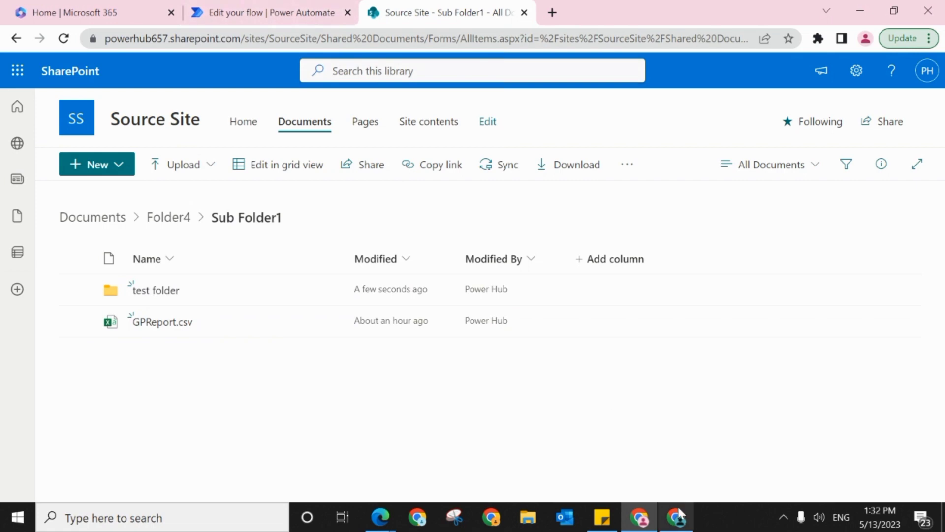
# Step: Return to the flow's details page, refresh its 28-day run history and open the most recent run
pyautogui.click(239, 5)
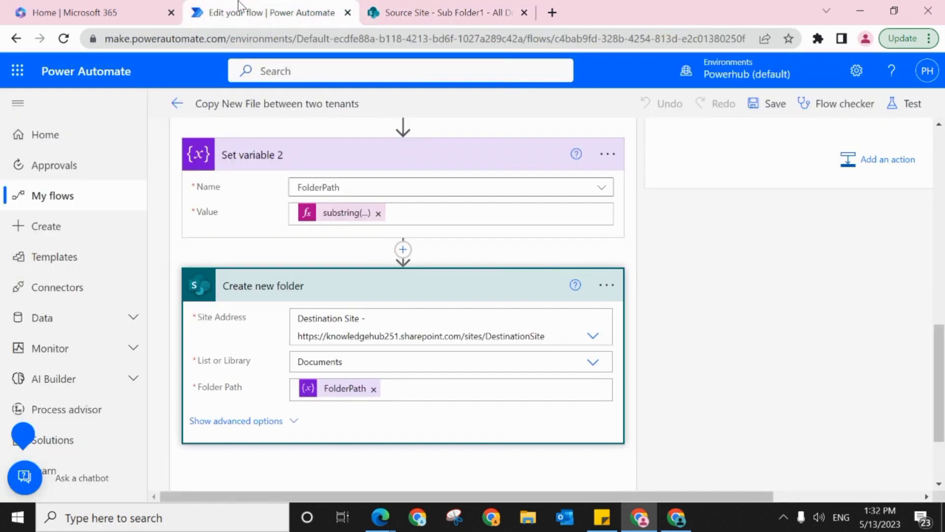
pyautogui.click(177, 103)
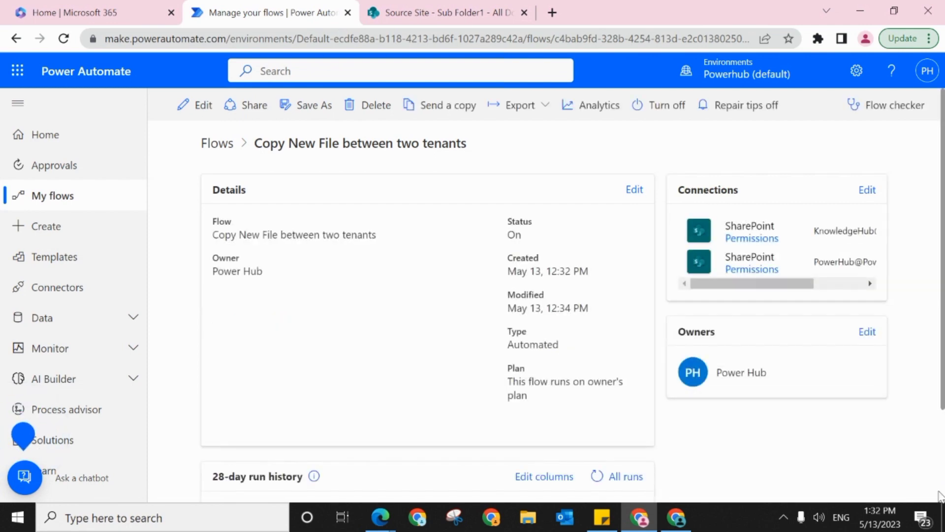
pyautogui.scroll(-2, 943, 473)
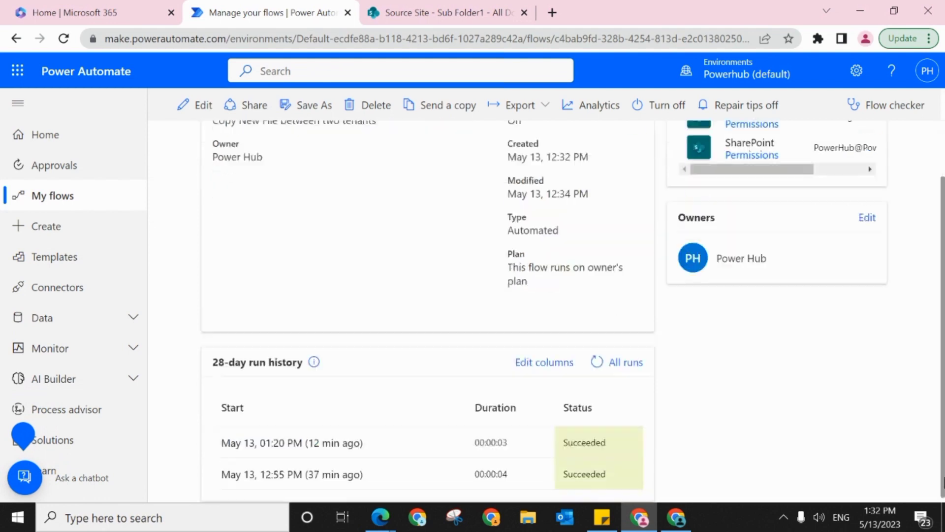
pyautogui.click(589, 358)
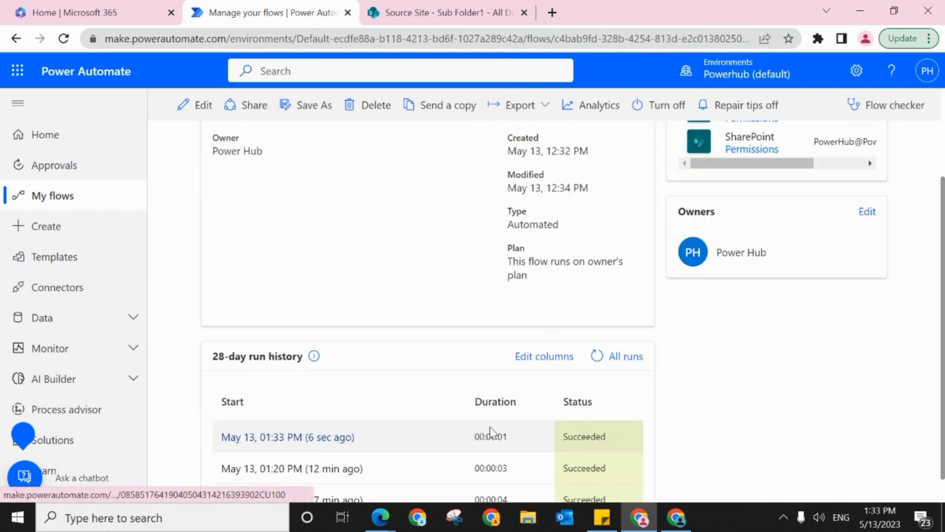
pyautogui.click(292, 437)
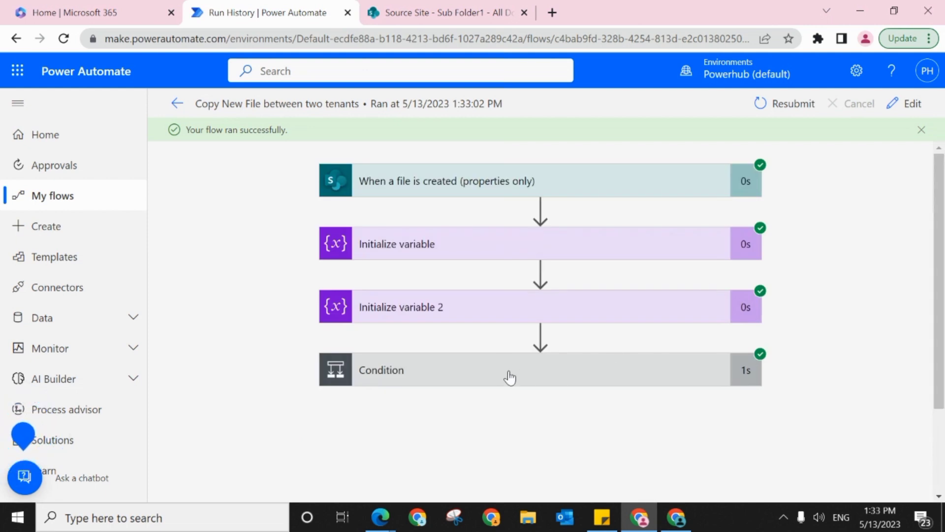
# Step: Expand the Condition in the run and check its expression result and the actions run in the If yes branch
pyautogui.click(509, 377)
pyautogui.moveTo(941, 249)
pyautogui.mouseDown()
pyautogui.moveTo(938, 340)
pyautogui.moveTo(930, 252)
pyautogui.mouseUp()
pyautogui.scroll(-5, 905, 393)
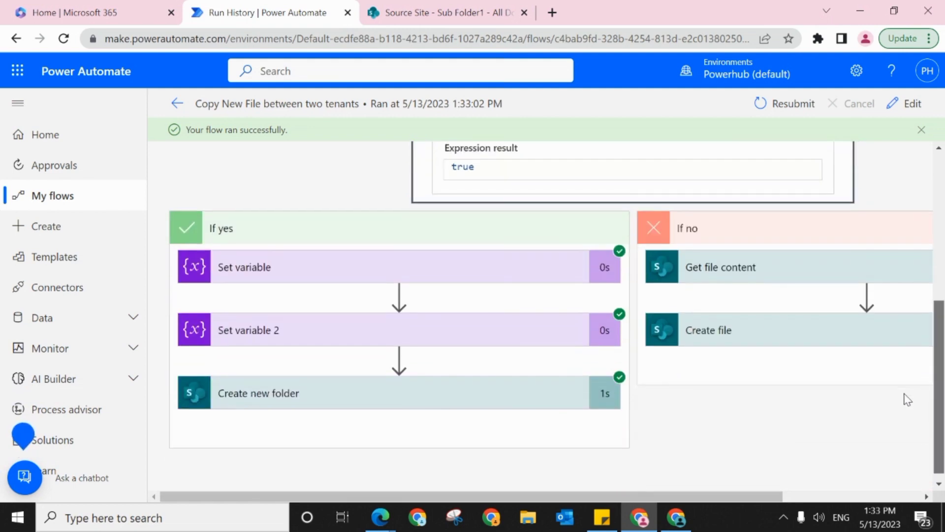
pyautogui.scroll(-1, 898, 394)
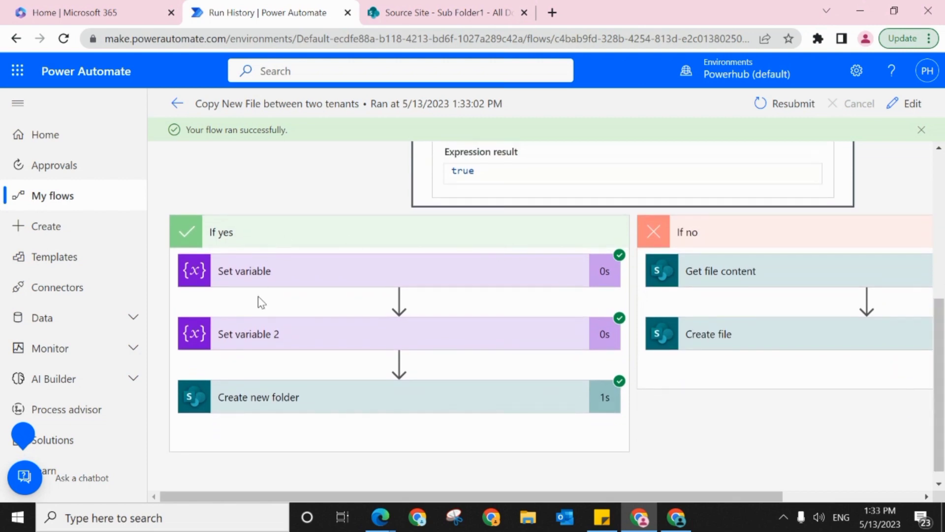
# Step: Inspect the run's Set variable action, highlighting the Shared Documents part and the remaining folder path in the FullPath value
pyautogui.click(270, 289)
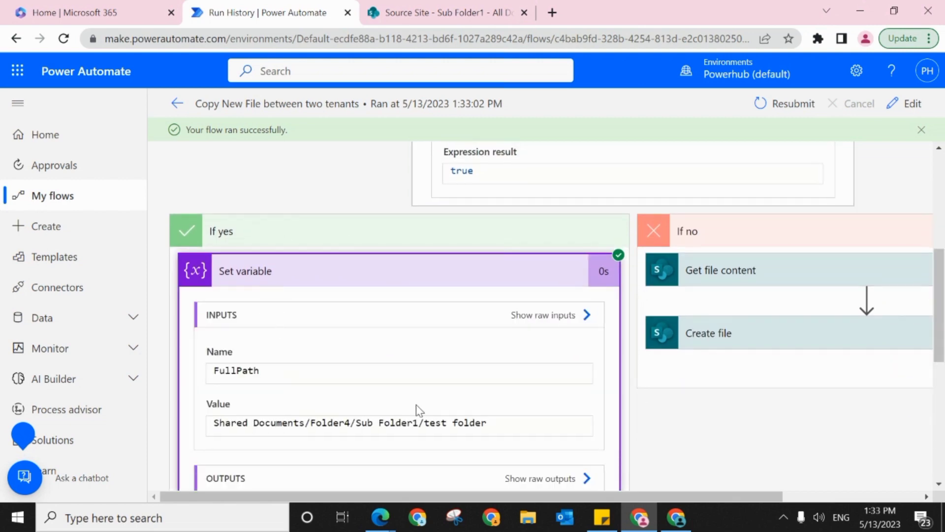
pyautogui.scroll(-4, 941, 291)
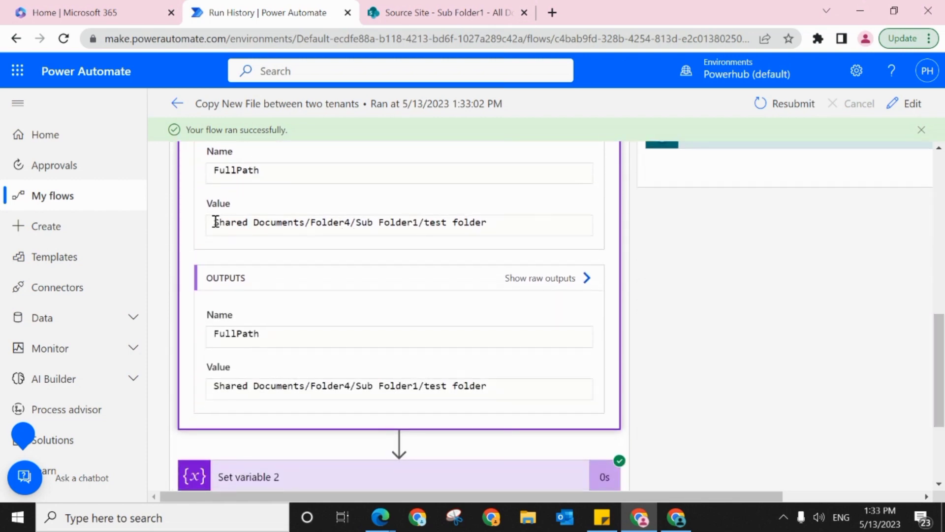
pyautogui.moveTo(213, 222); pyautogui.dragTo(304, 222)
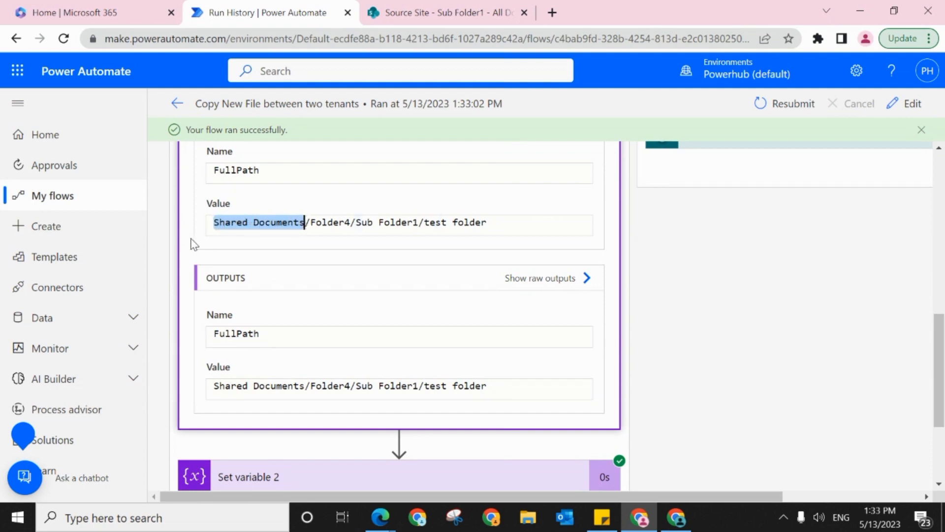
pyautogui.click(312, 222)
pyautogui.moveTo(312, 223); pyautogui.dragTo(507, 225)
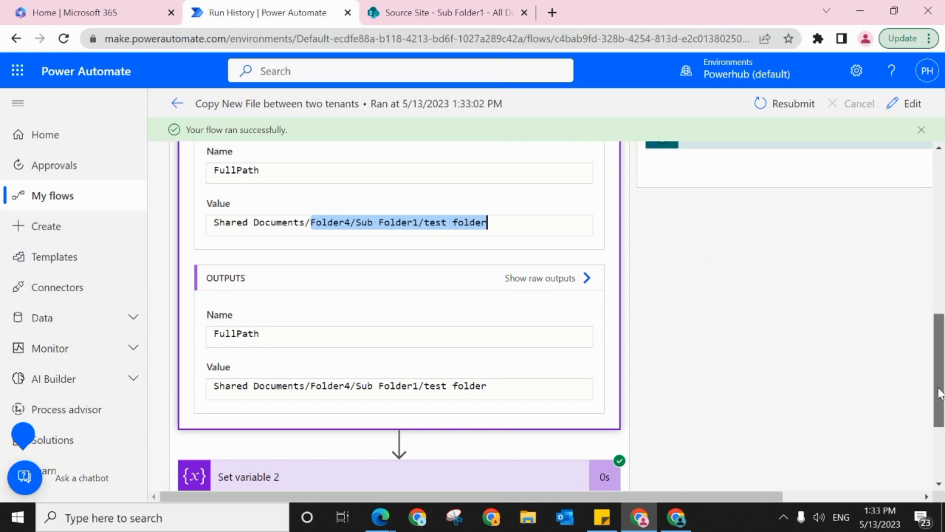
# Step: Inspect the run's Set variable 2 action and highlight the whole FolderPath value
pyautogui.moveTo(940, 393); pyautogui.dragTo(939, 437)
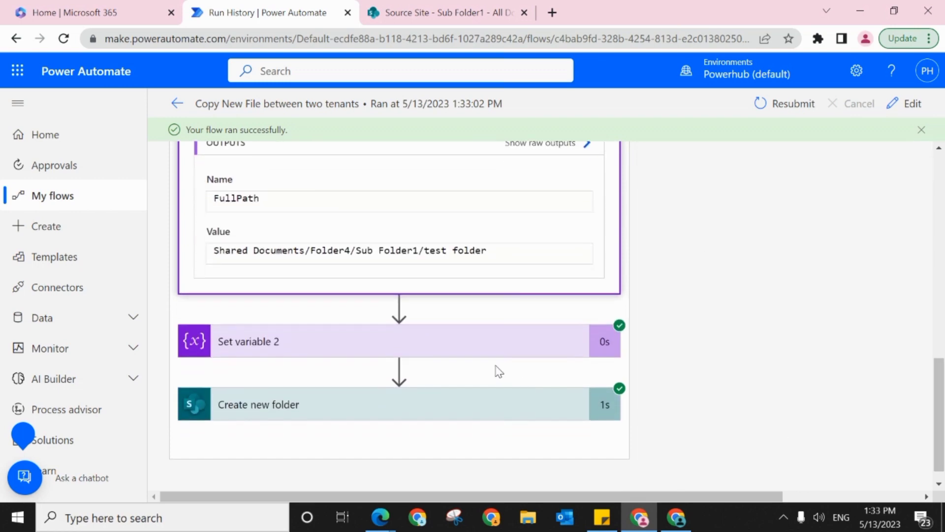
pyautogui.click(453, 352)
pyautogui.moveTo(943, 372); pyautogui.dragTo(919, 367)
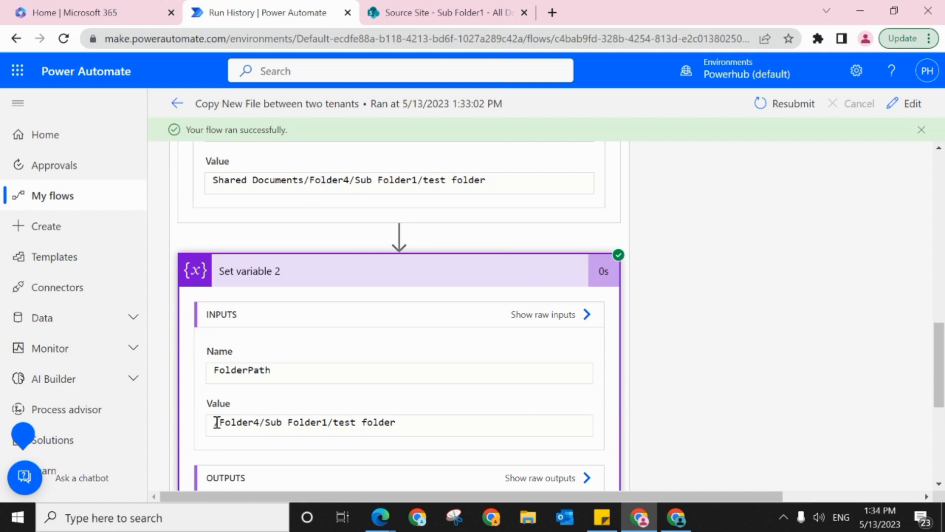
pyautogui.moveTo(214, 422); pyautogui.dragTo(466, 430)
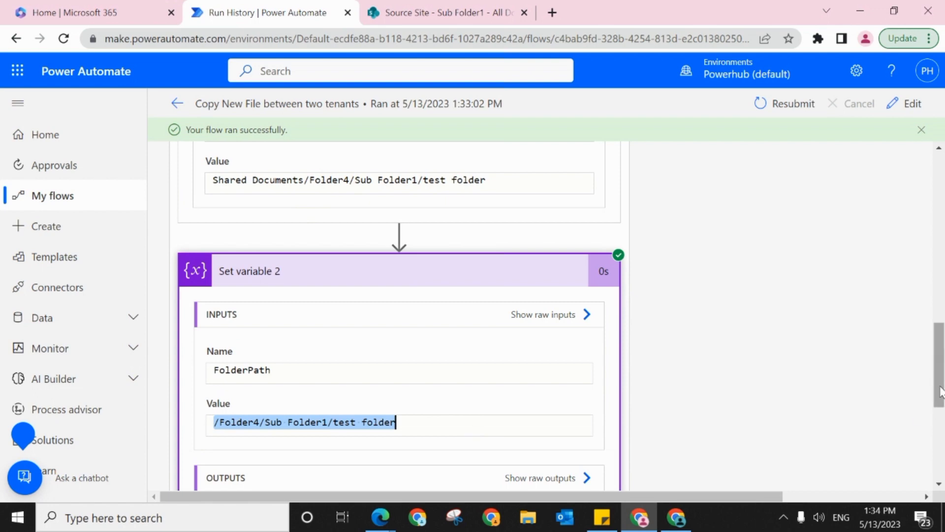
# Step: Inspect the inputs and outputs of the run's Create new folder action, including its library and folder path
pyautogui.moveTo(938, 394); pyautogui.dragTo(937, 465)
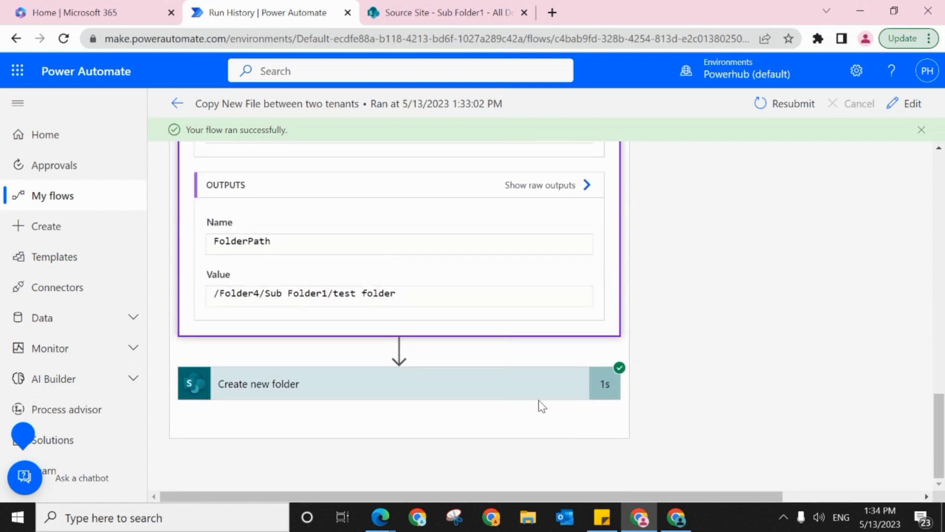
pyautogui.click(526, 395)
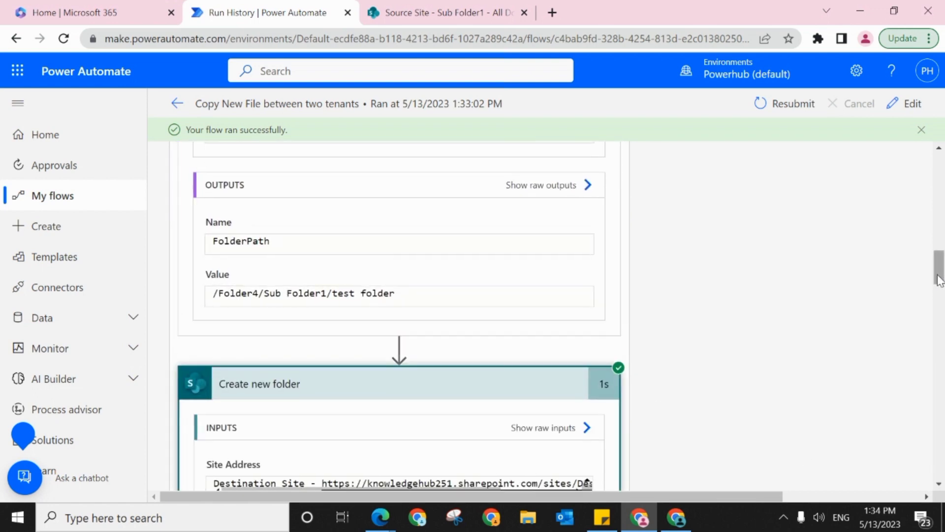
pyautogui.moveTo(937, 277); pyautogui.dragTo(938, 317)
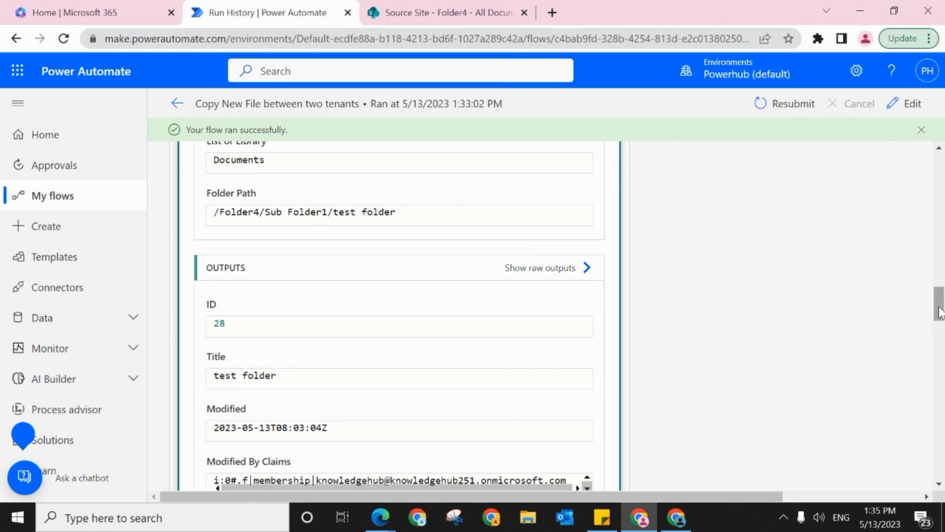
# Step: Switch to the Destination Site's Documents library and open Sub Folder1 inside Folder4 to check for the copied folder
pyautogui.click(679, 525)
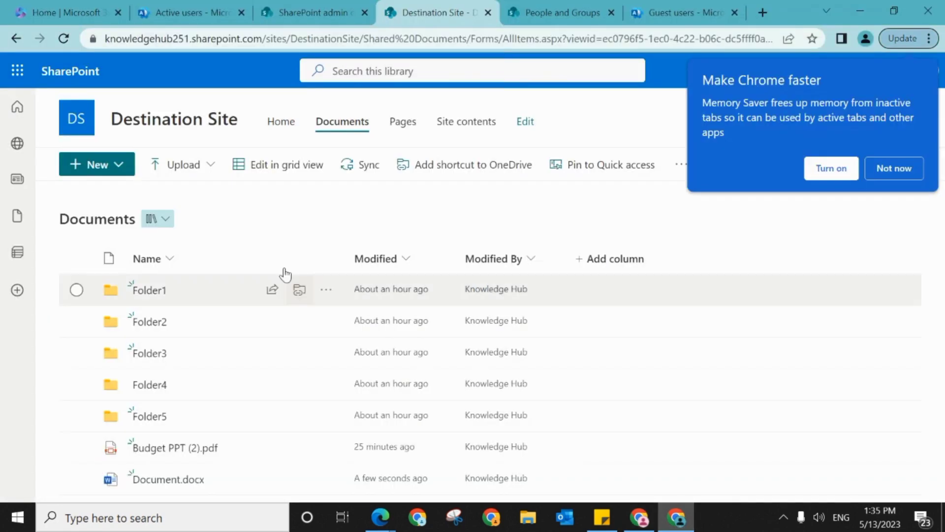
pyautogui.click(154, 387)
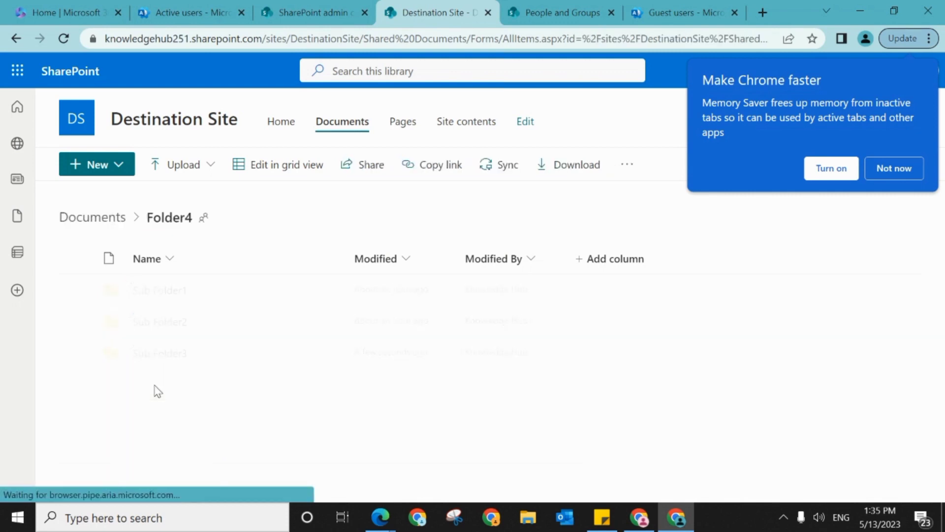
pyautogui.click(151, 291)
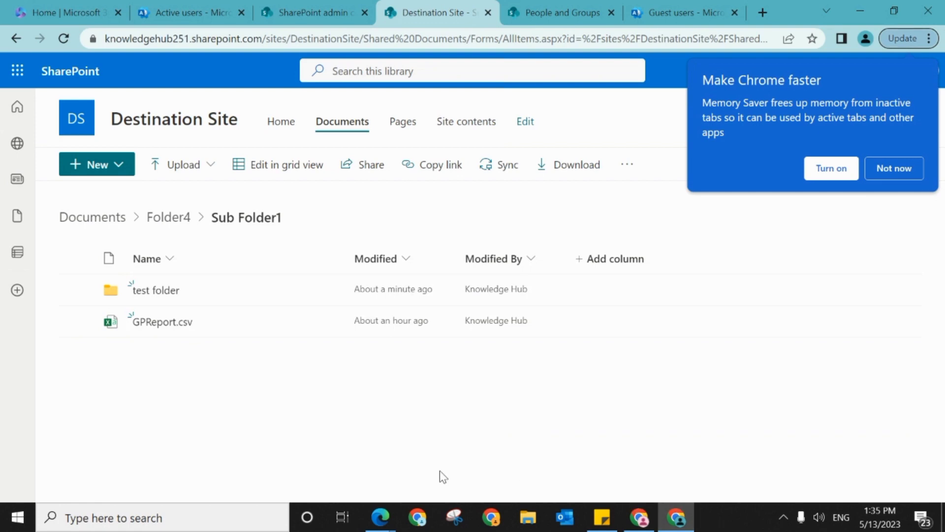
# Step: Return to the flow run, open the flow for editing, and expand the Condition to show the actions in its If no branch
pyautogui.click(642, 519)
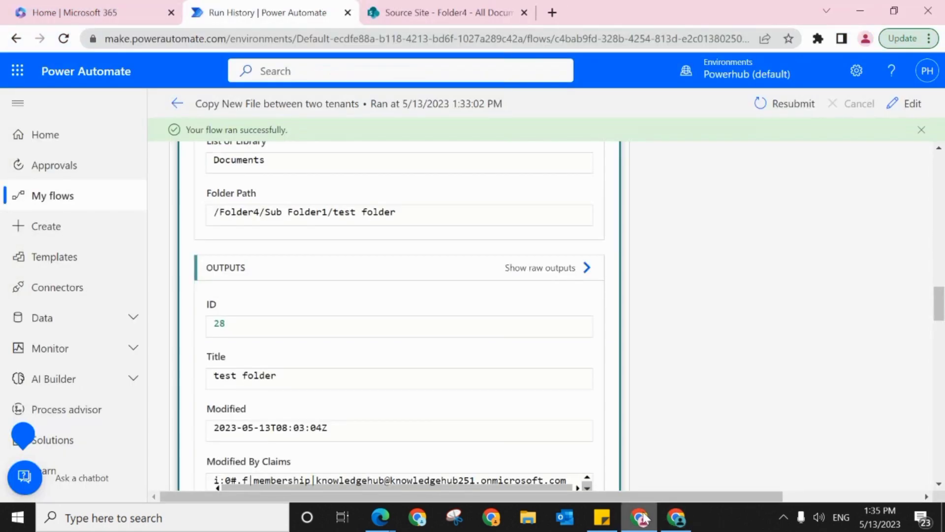
pyautogui.click(905, 104)
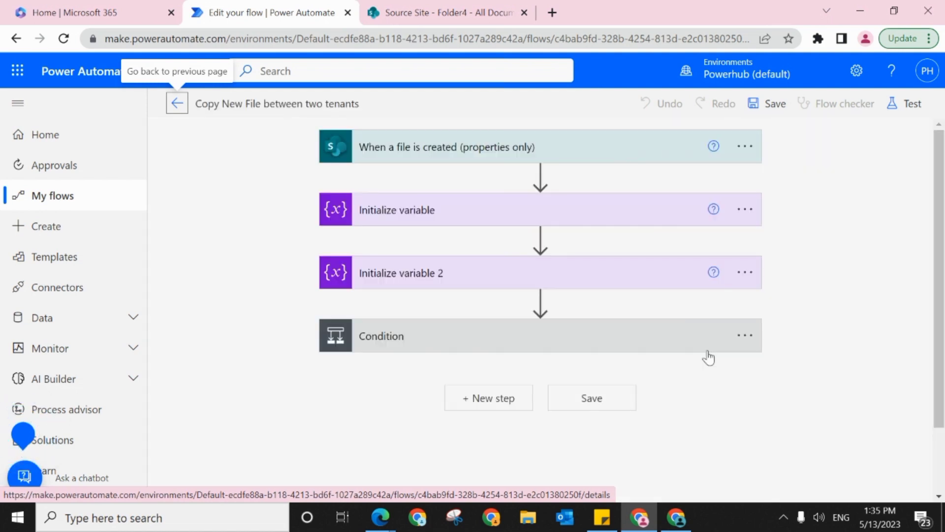
pyautogui.click(666, 335)
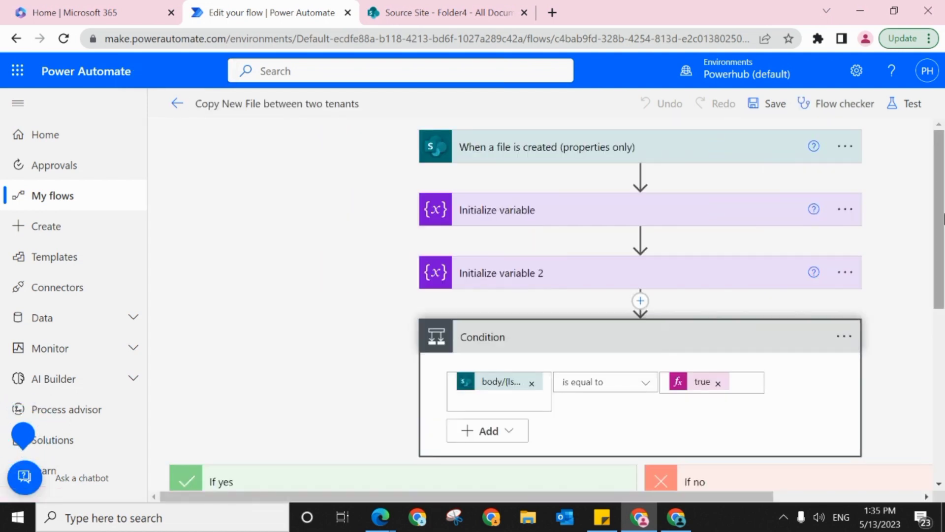
pyautogui.moveTo(943, 213); pyautogui.dragTo(917, 320)
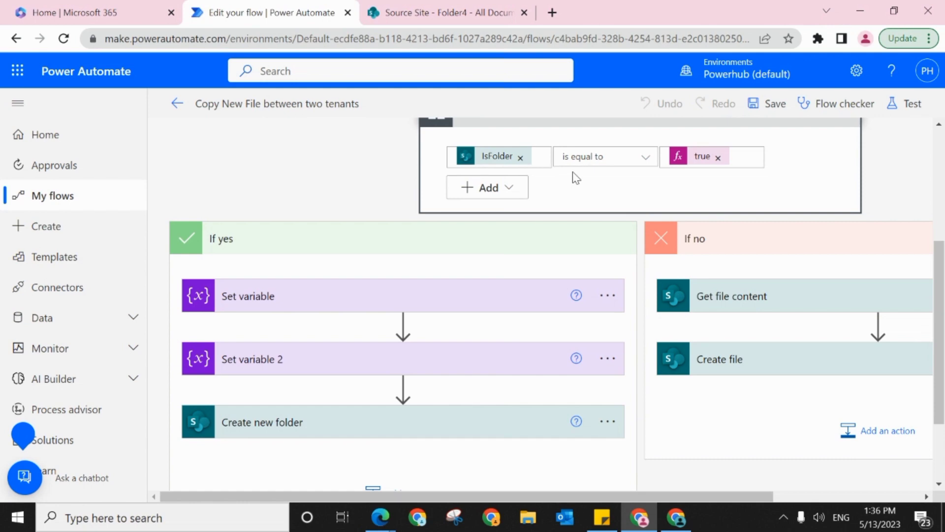
pyautogui.moveTo(674, 497); pyautogui.dragTo(770, 504)
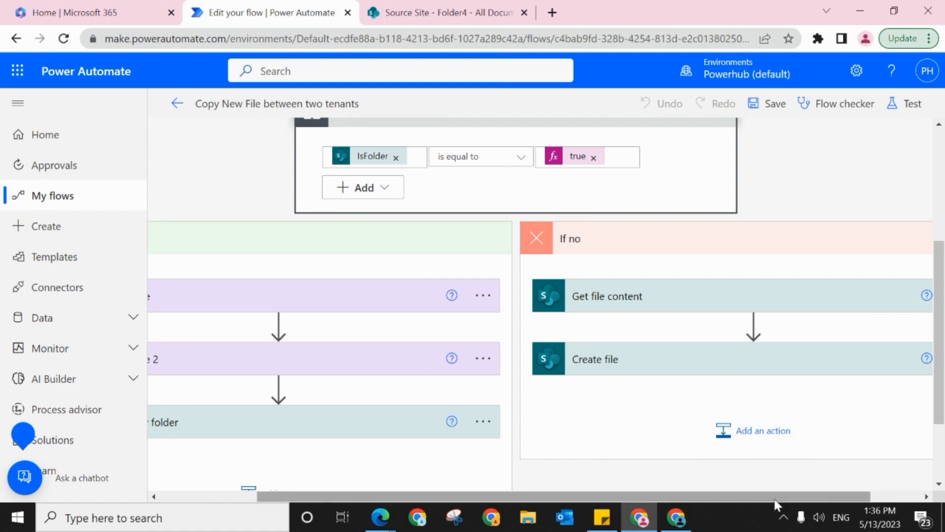
pyautogui.moveTo(778, 503); pyautogui.dragTo(864, 504)
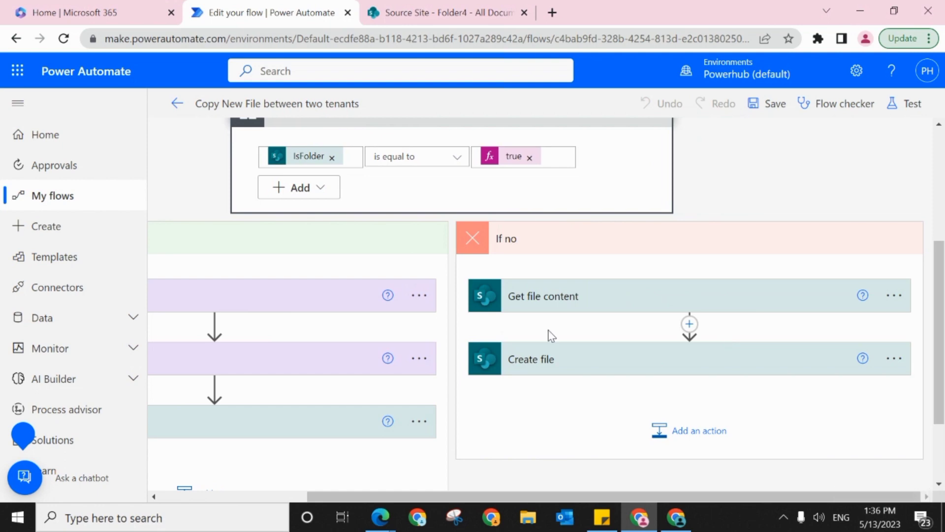
# Step: Expand the Get file content action in the If no branch and inspect its site address and file identifier
pyautogui.click(560, 312)
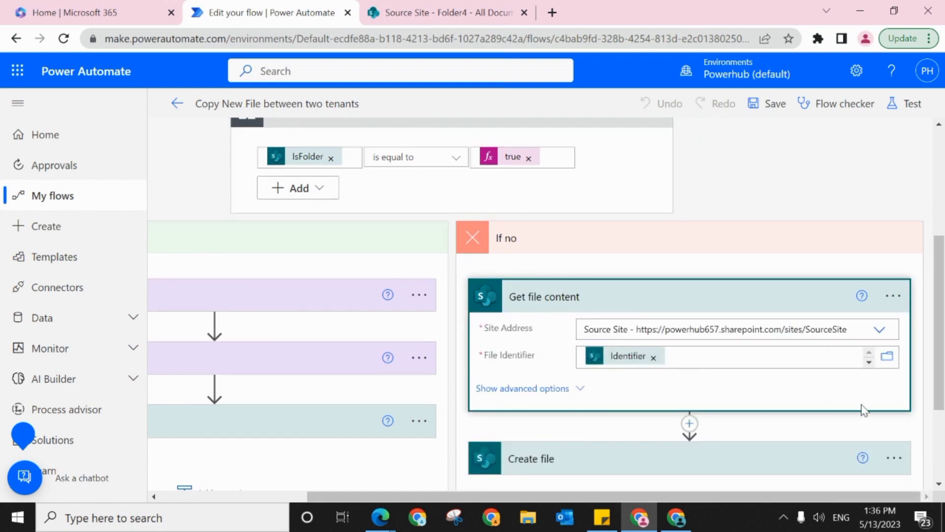
pyautogui.scroll(-2, 941, 328)
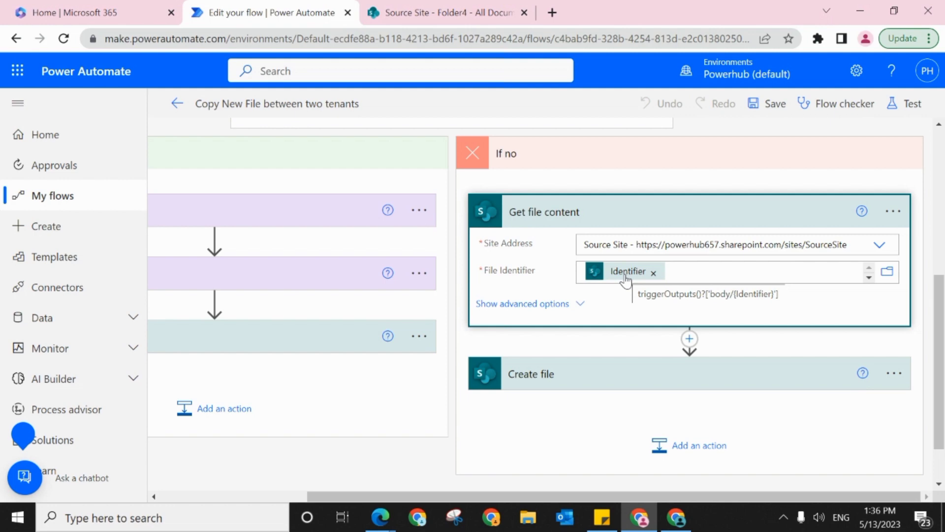
# Step: Expand the Create file action in the If no branch, inspect its parameters, and check which connection it uses
pyautogui.click(626, 373)
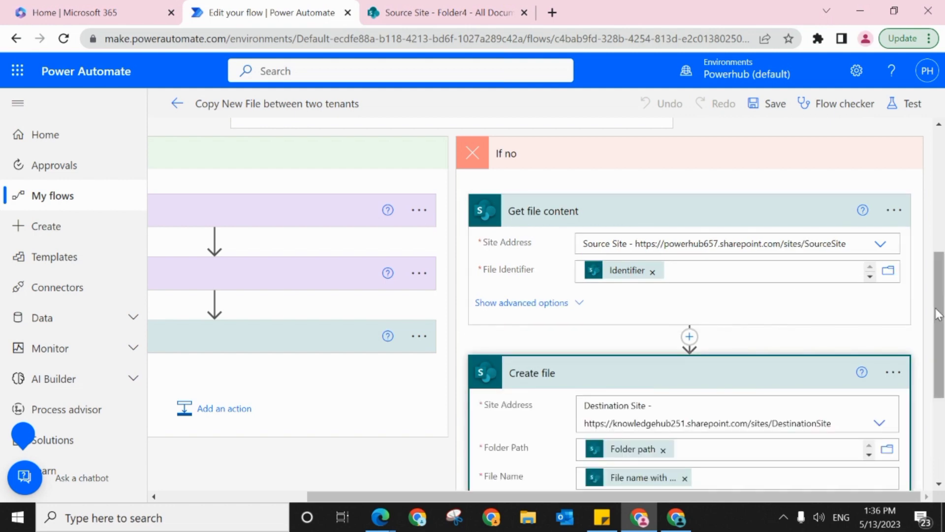
pyautogui.moveTo(938, 315); pyautogui.dragTo(938, 374)
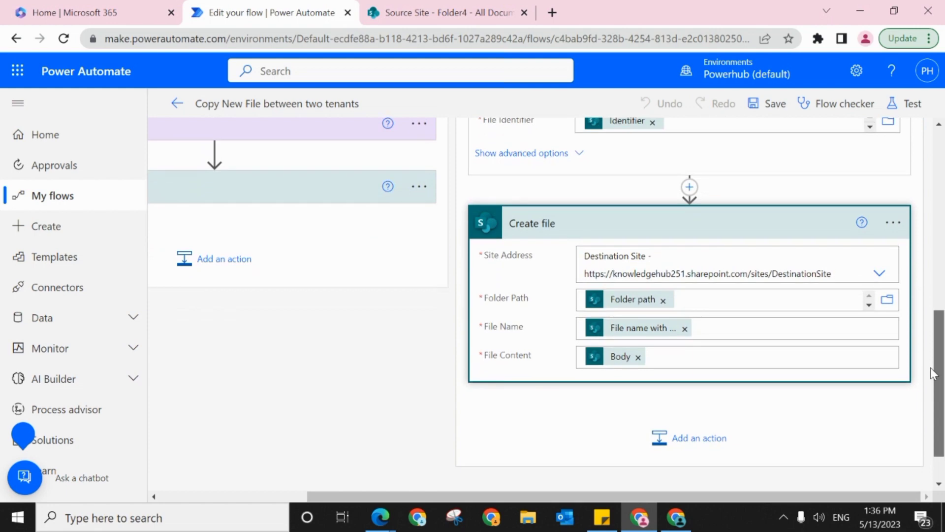
pyautogui.click(893, 222)
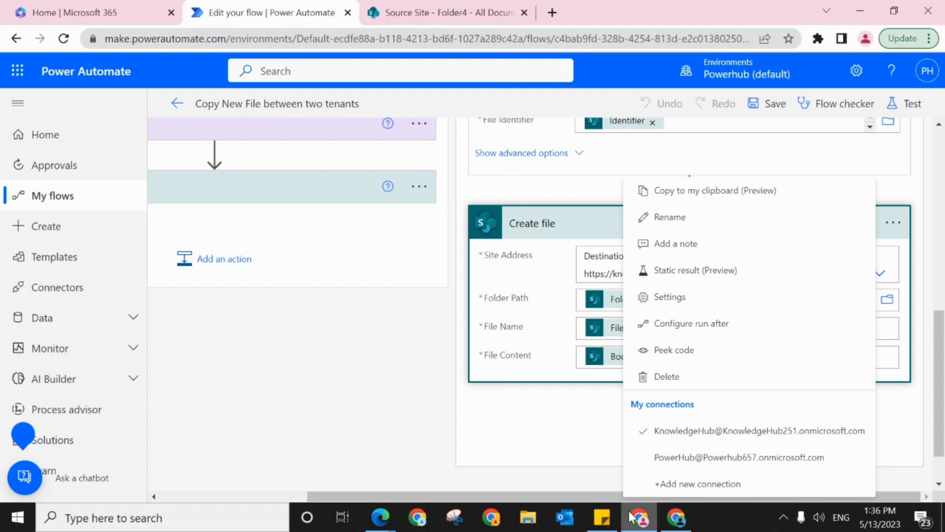
pyautogui.click(535, 453)
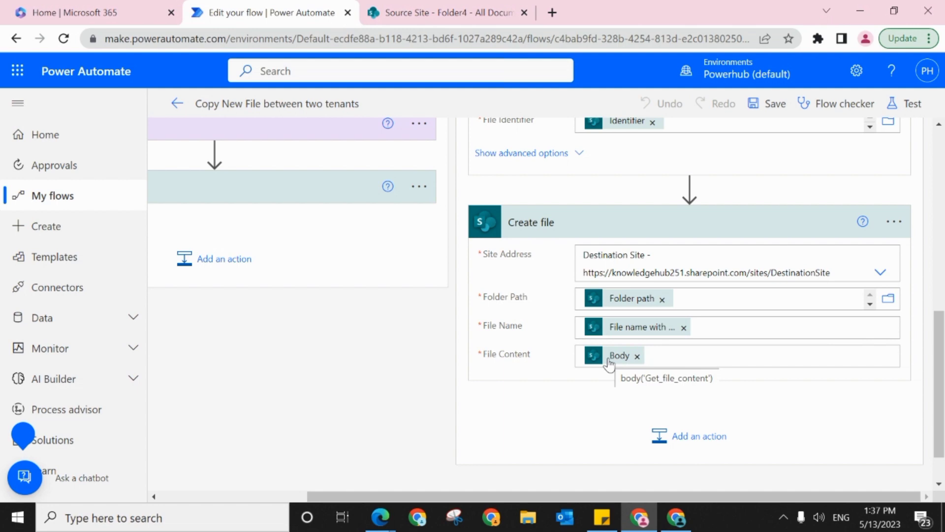
# Step: Review the IsFolder condition together with the Get file content and Create file settings in its If no branch
pyautogui.scroll(2, 602, 142)
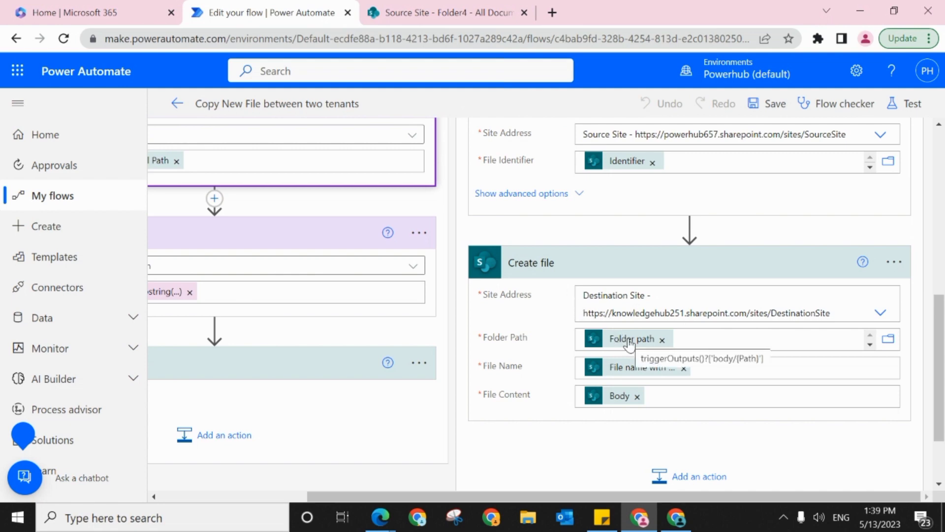
pyautogui.moveTo(939, 379); pyautogui.dragTo(944, 284)
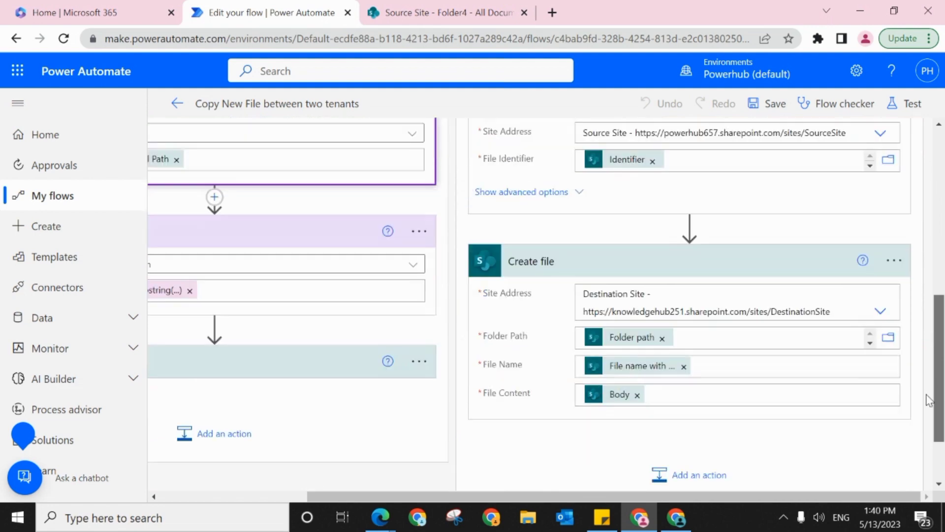
pyautogui.scroll(1, 943, 284)
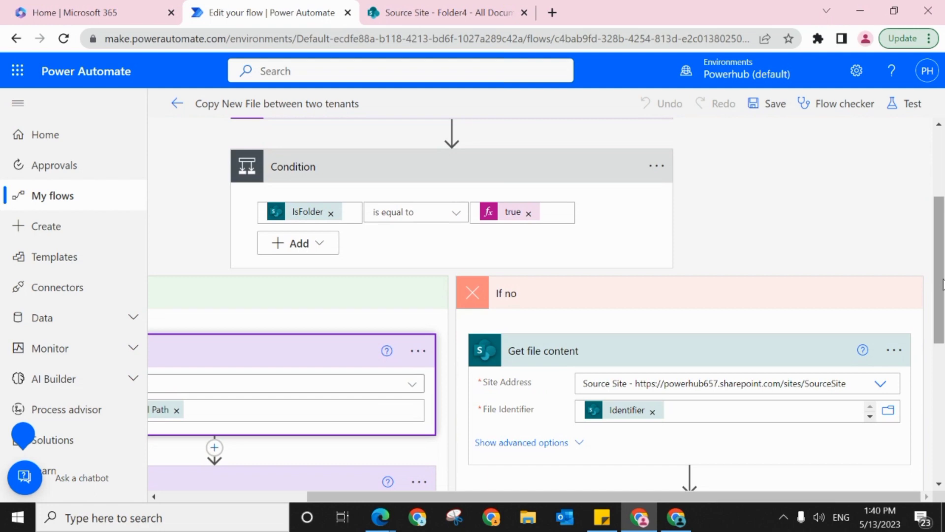
pyautogui.moveTo(943, 284); pyautogui.dragTo(942, 374)
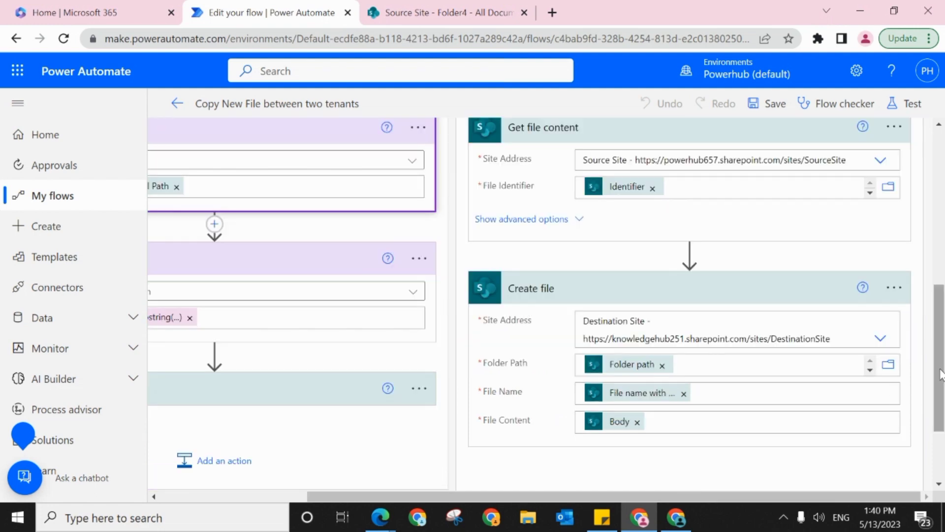